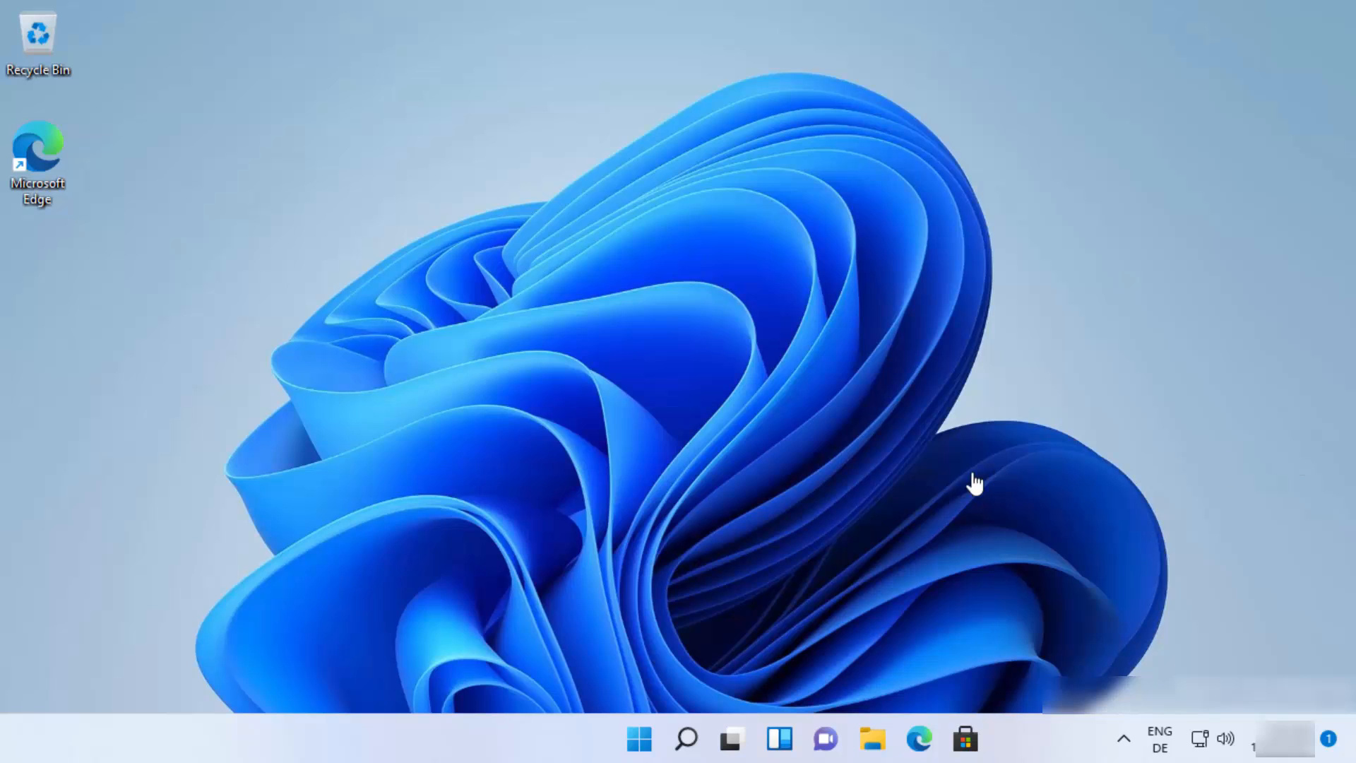
Search Windows for "partition" and open the Create and format hard disk partitions tool.
{"action": "left_click", "coordinate": [689, 742]}
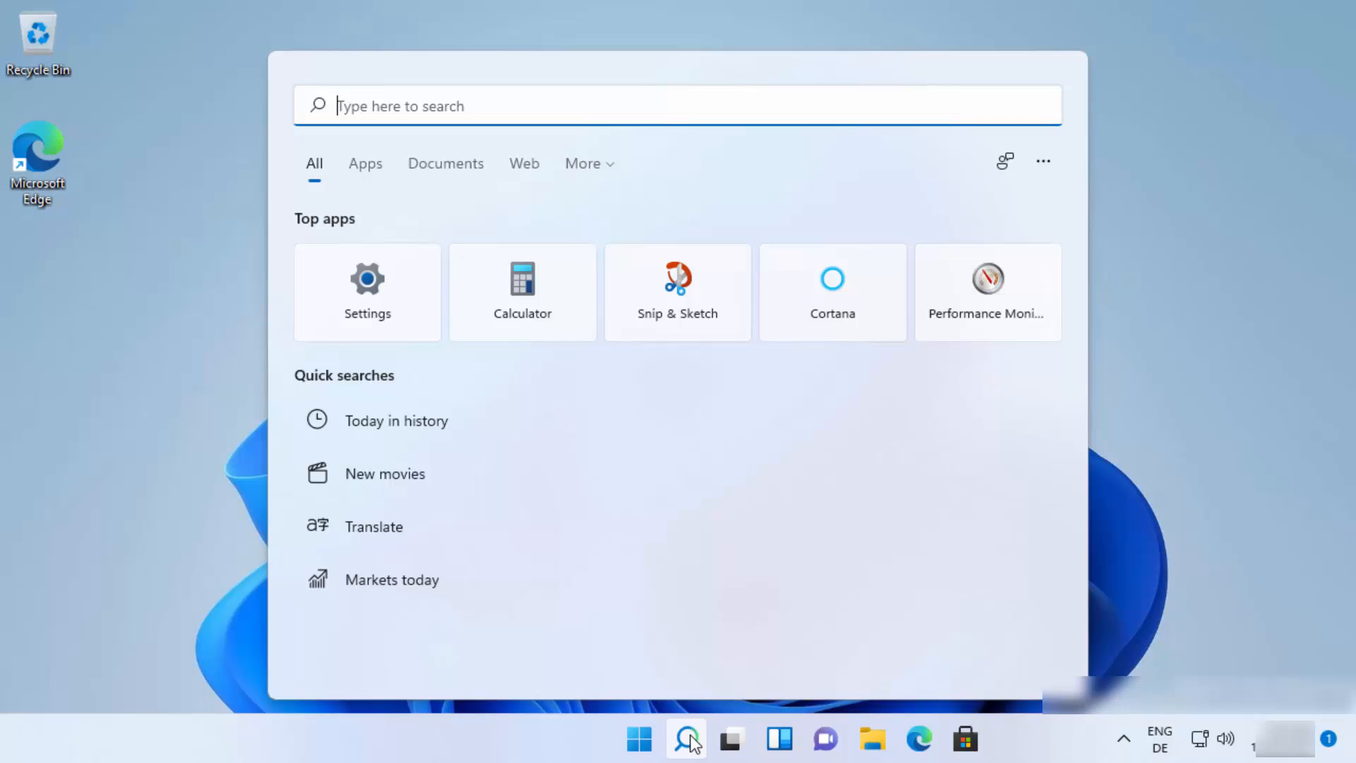
{"action": "type", "text": "parti"}
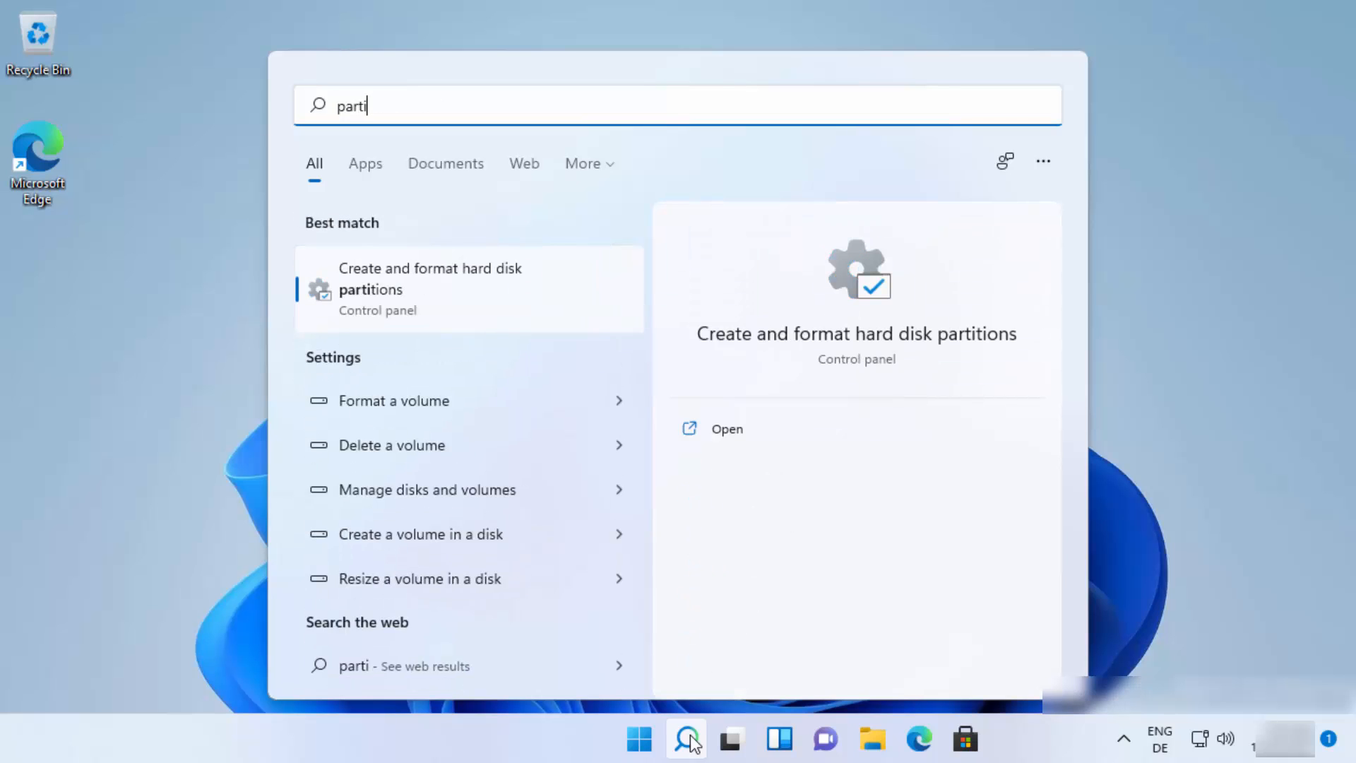
{"action": "type", "text": "tion"}
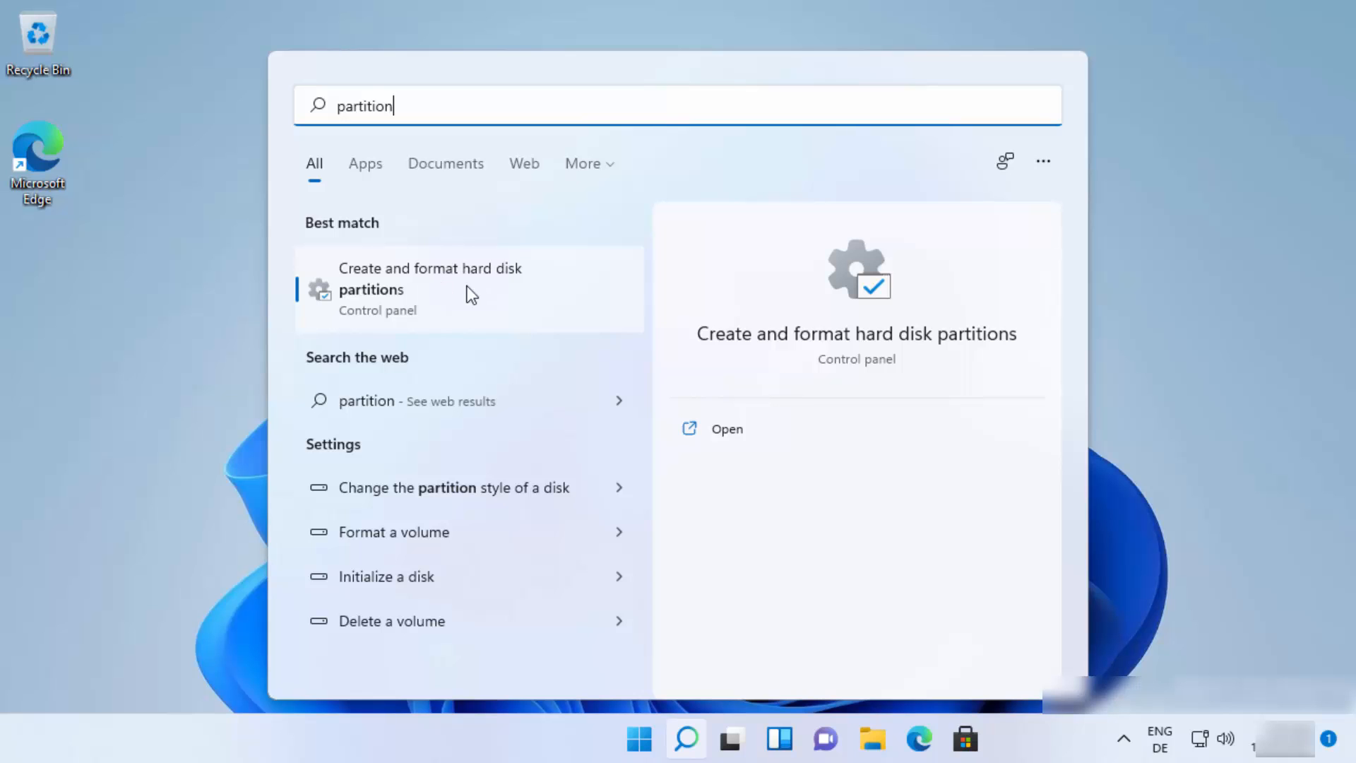
{"action": "left_click", "coordinate": [405, 295]}
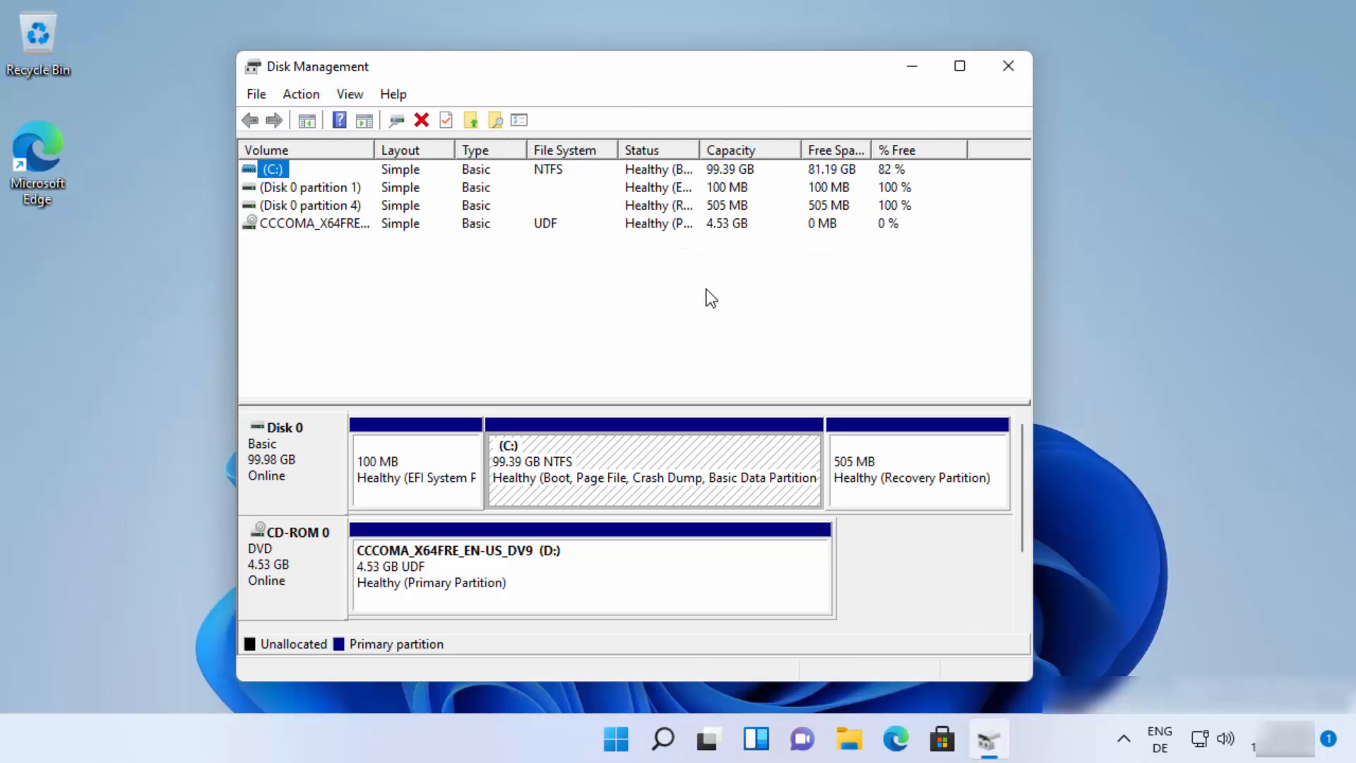
{"action": "left_click", "coordinate": [662, 738]}
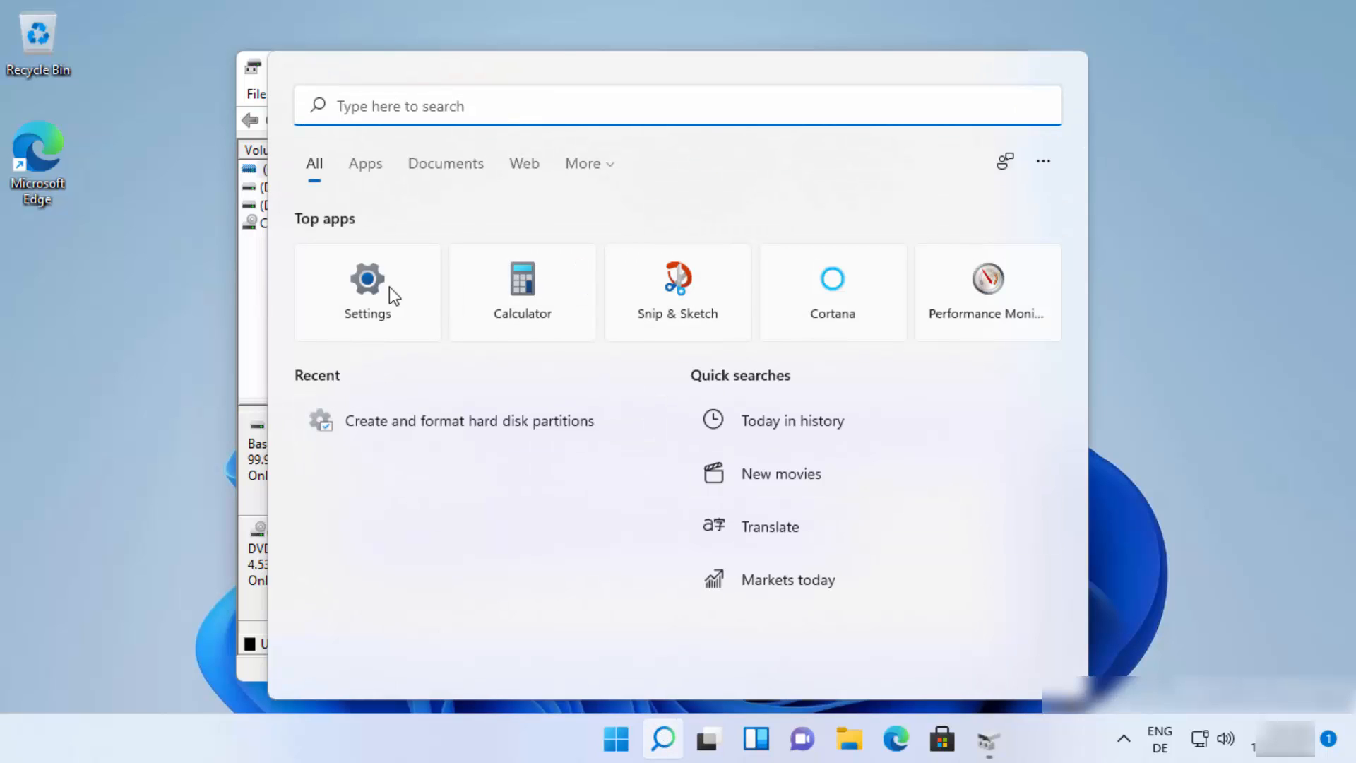
{"action": "left_click", "coordinate": [1211, 484]}
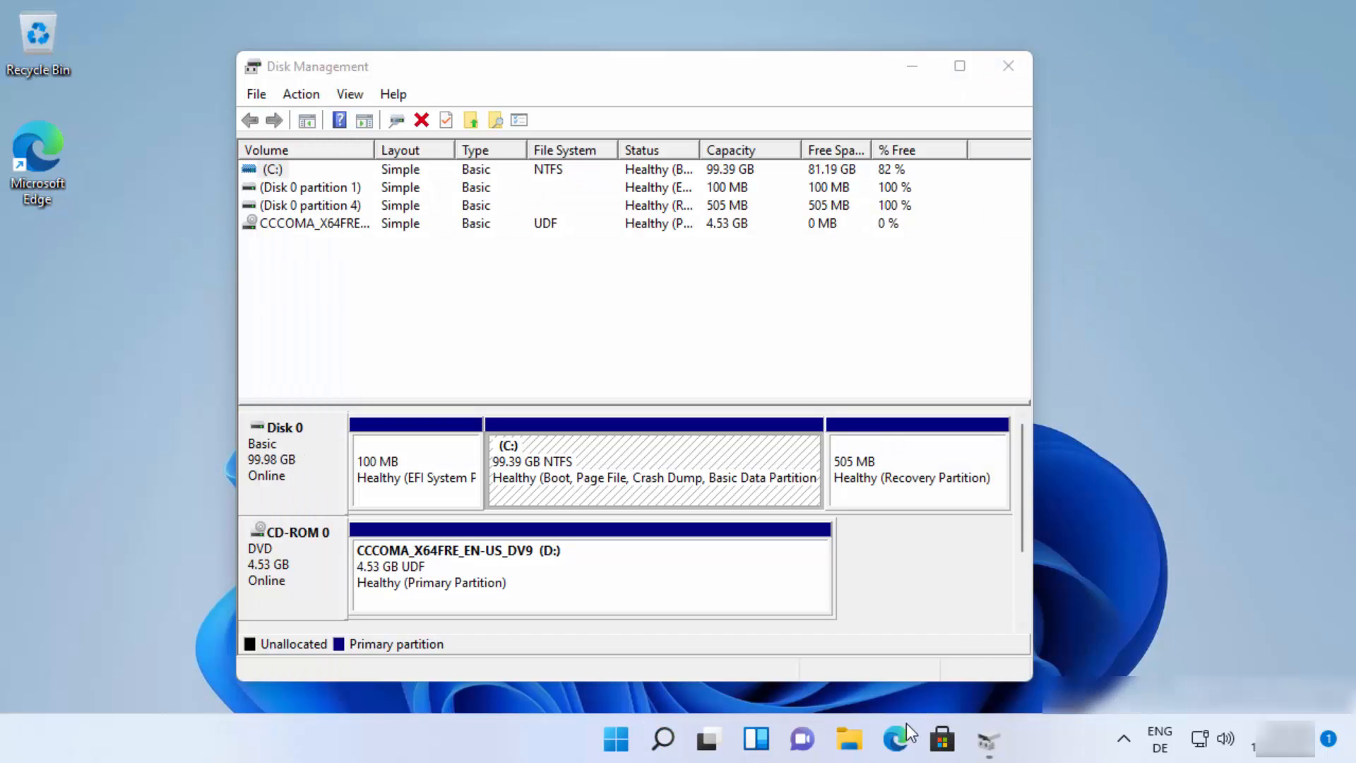
Switch to File Explorer, open the Manage console for This PC, and show Disk Management under Storage.
{"action": "left_click", "coordinate": [850, 741]}
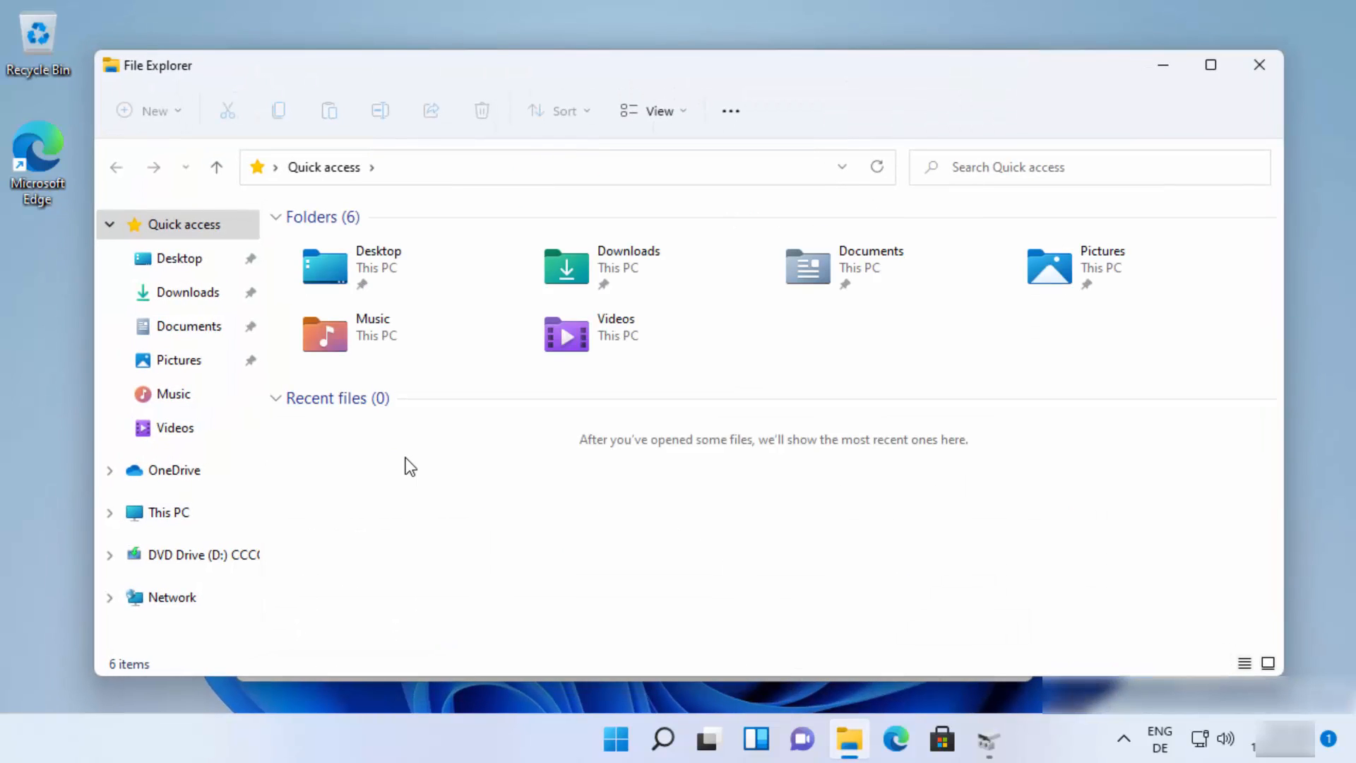
{"action": "left_click", "coordinate": [110, 224]}
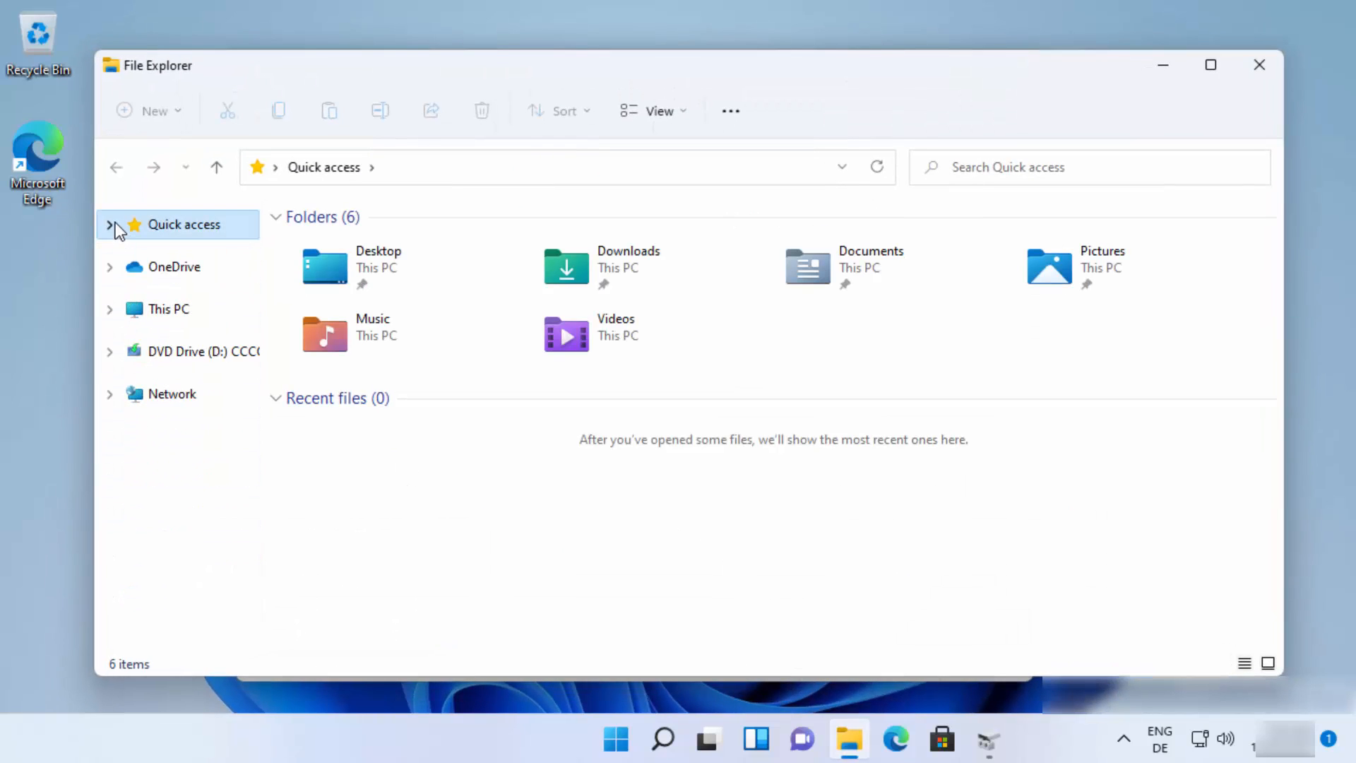
{"action": "right_click", "coordinate": [187, 323]}
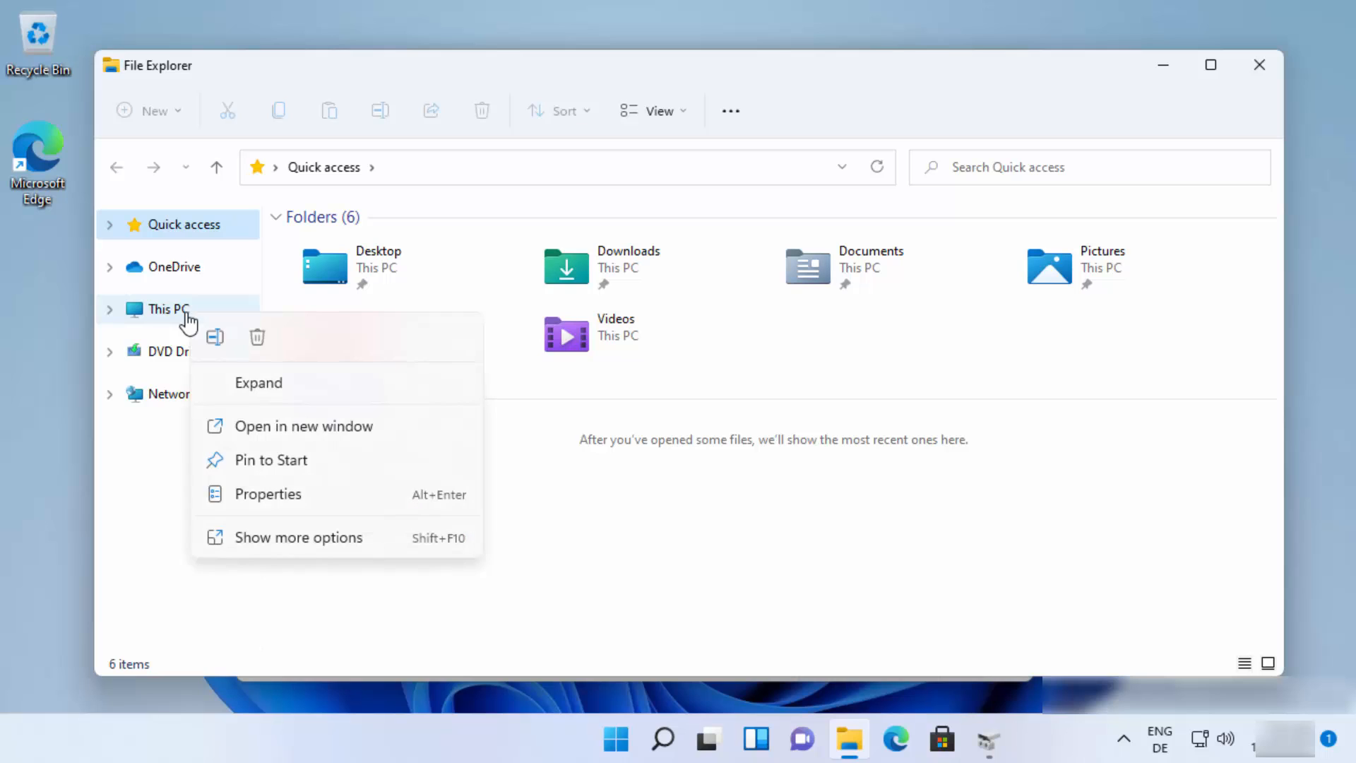
{"action": "left_click", "coordinate": [282, 539]}
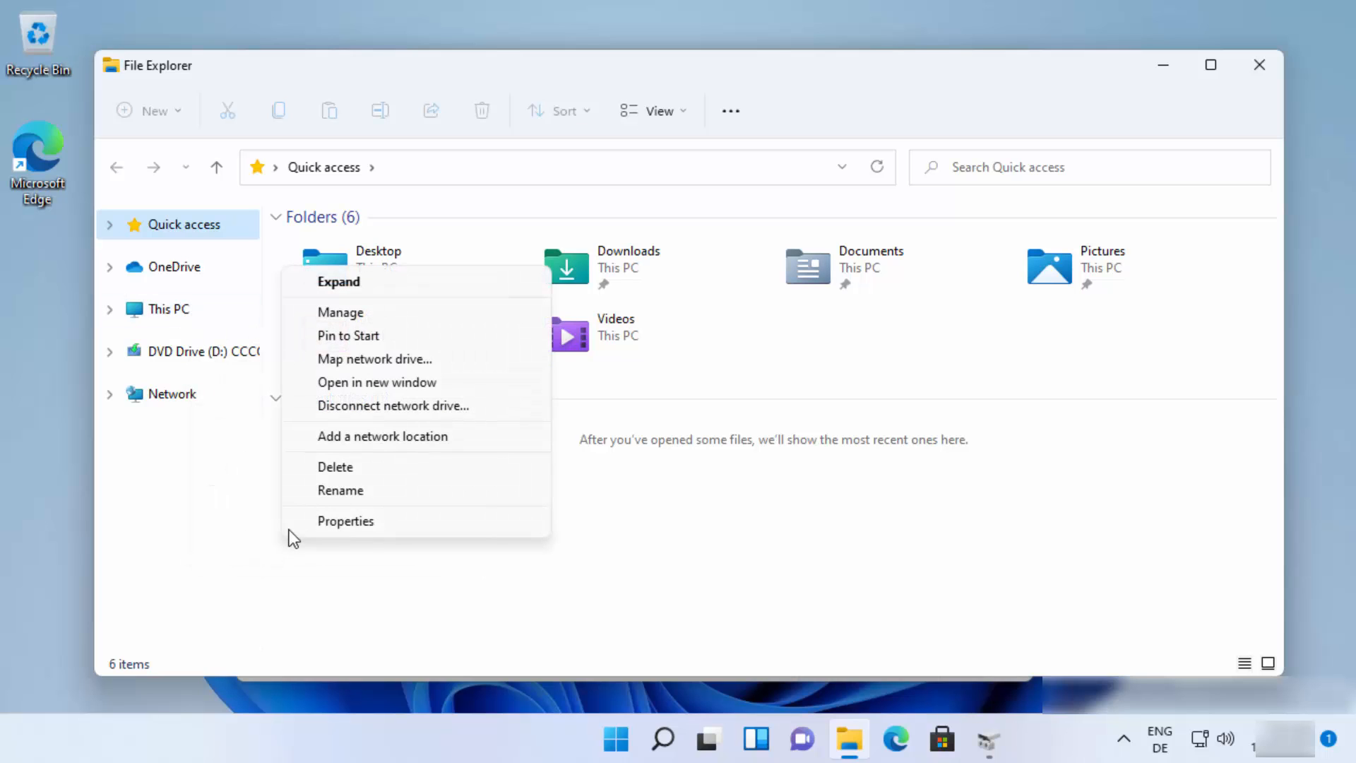
{"action": "left_click", "coordinate": [341, 313]}
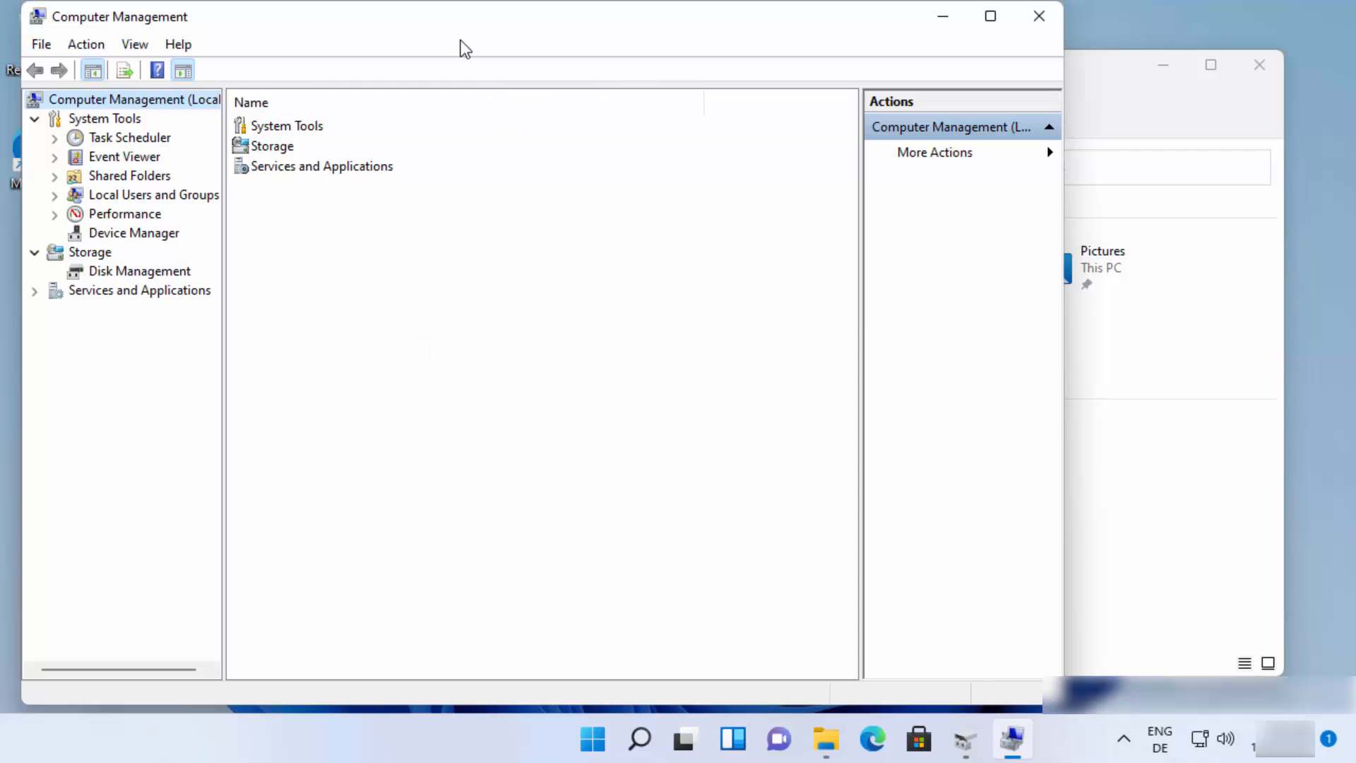
{"action": "left_click_drag", "start_coordinate": [461, 18], "coordinate": [615, 27]}
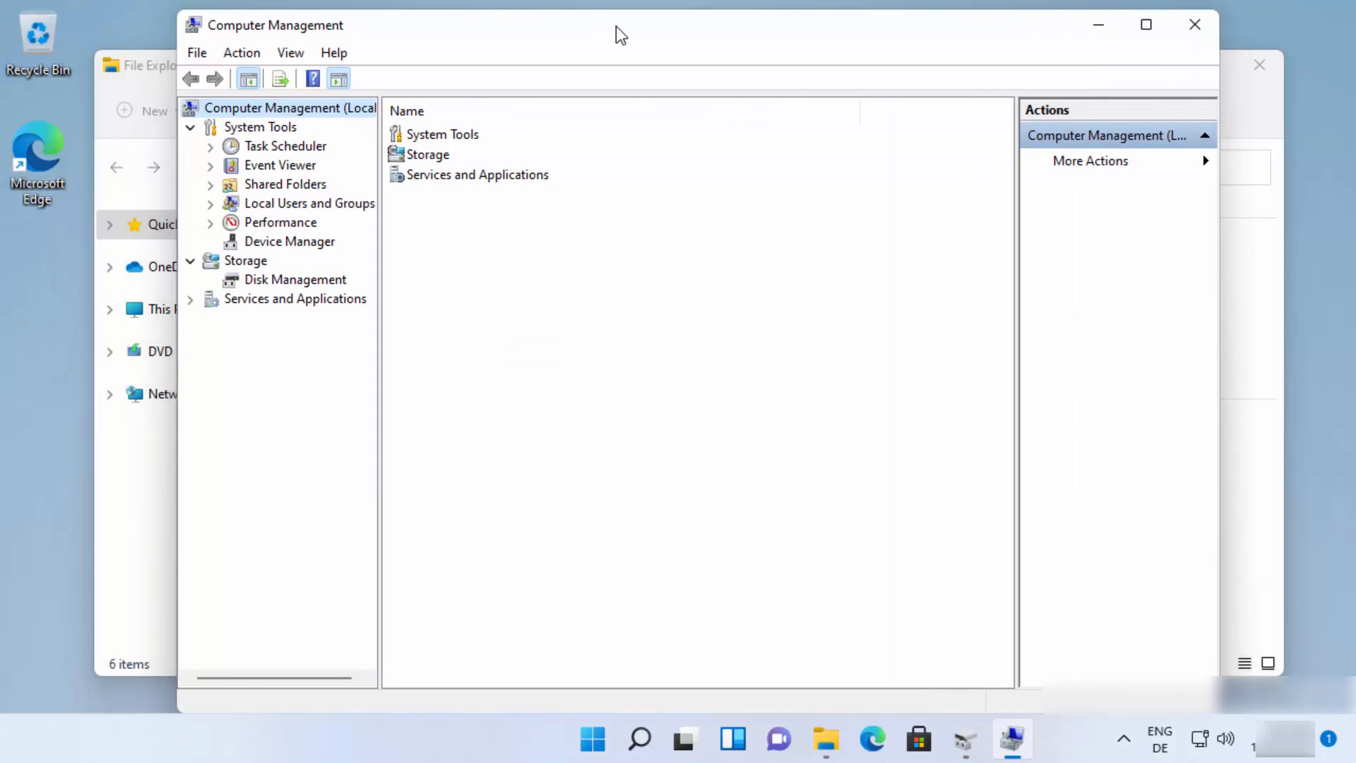
{"action": "left_click", "coordinate": [275, 279]}
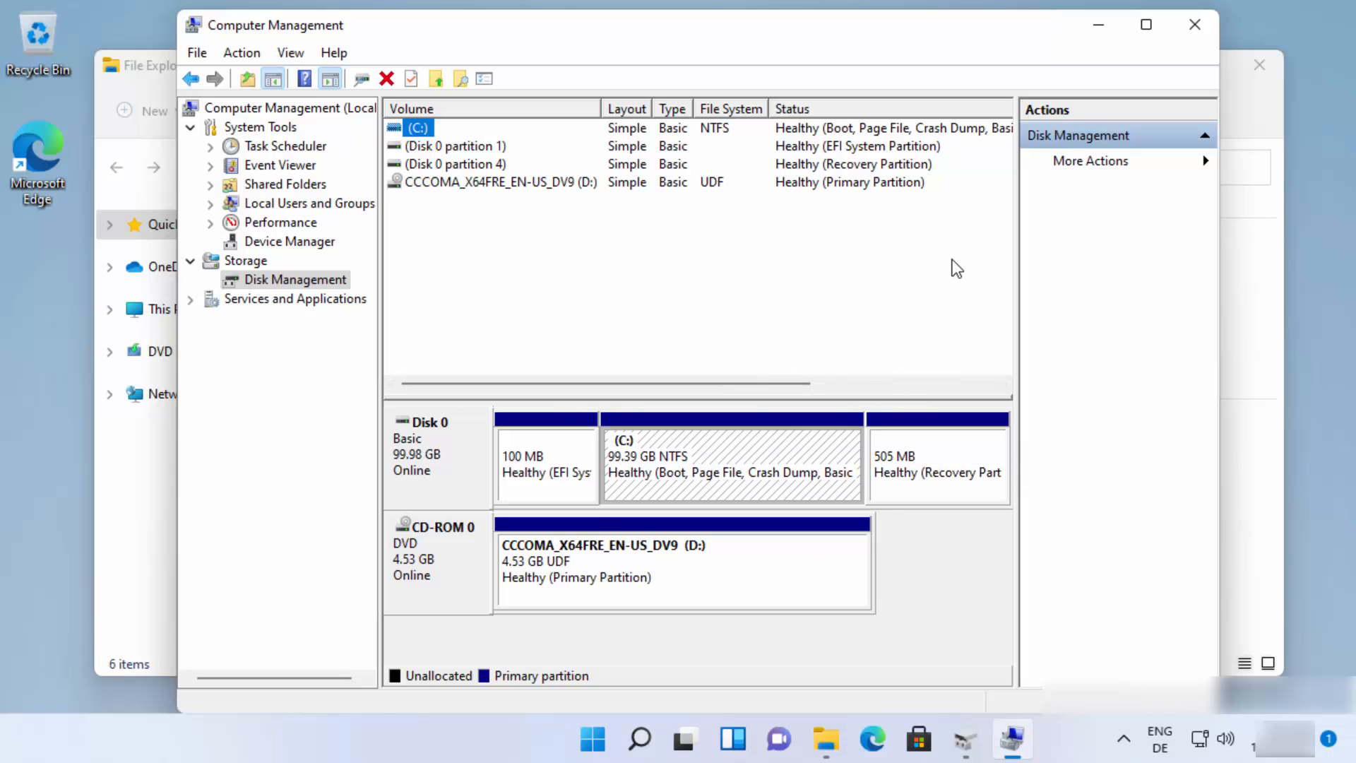
Close Computer Management and return to a maximized Disk Management window, with File Explorer minimized.
{"action": "left_click", "coordinate": [1194, 27]}
{"action": "left_click", "coordinate": [1160, 67]}
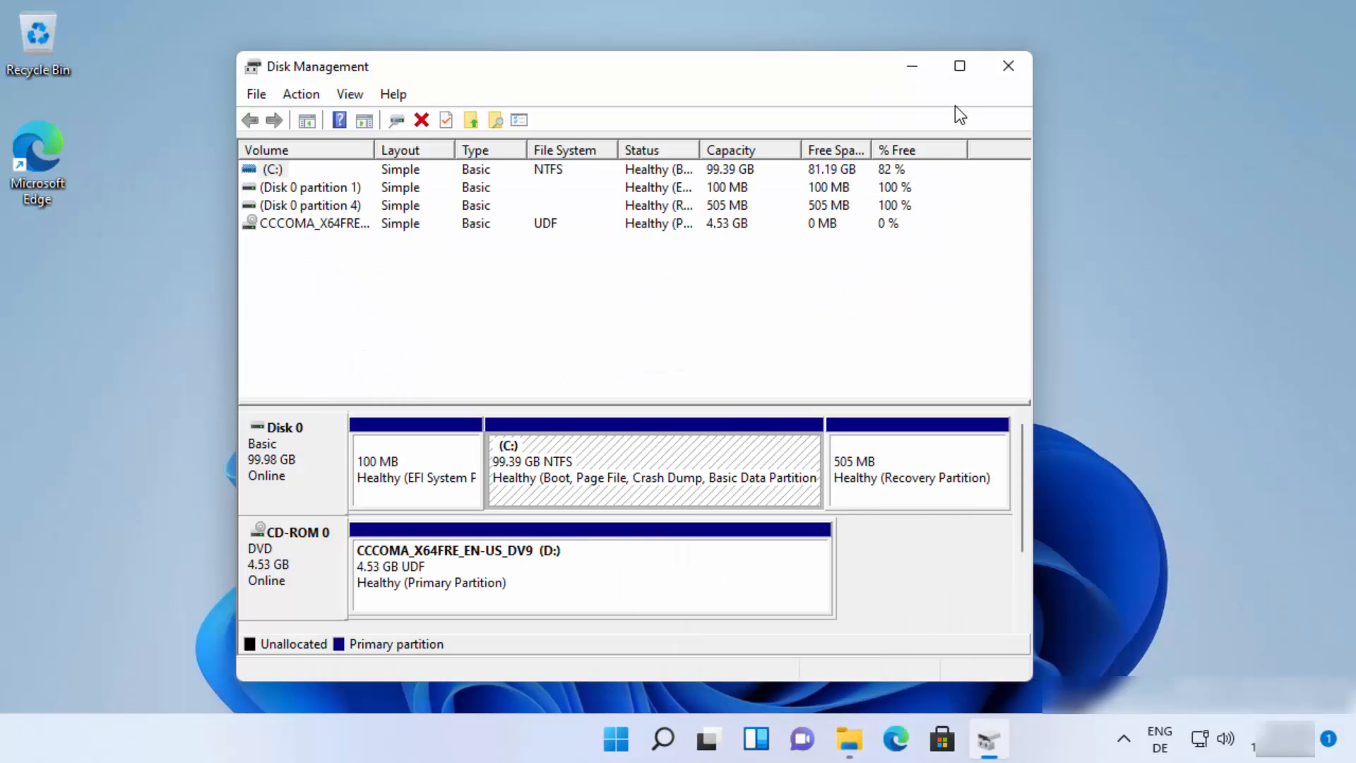
{"action": "left_click", "coordinate": [959, 78]}
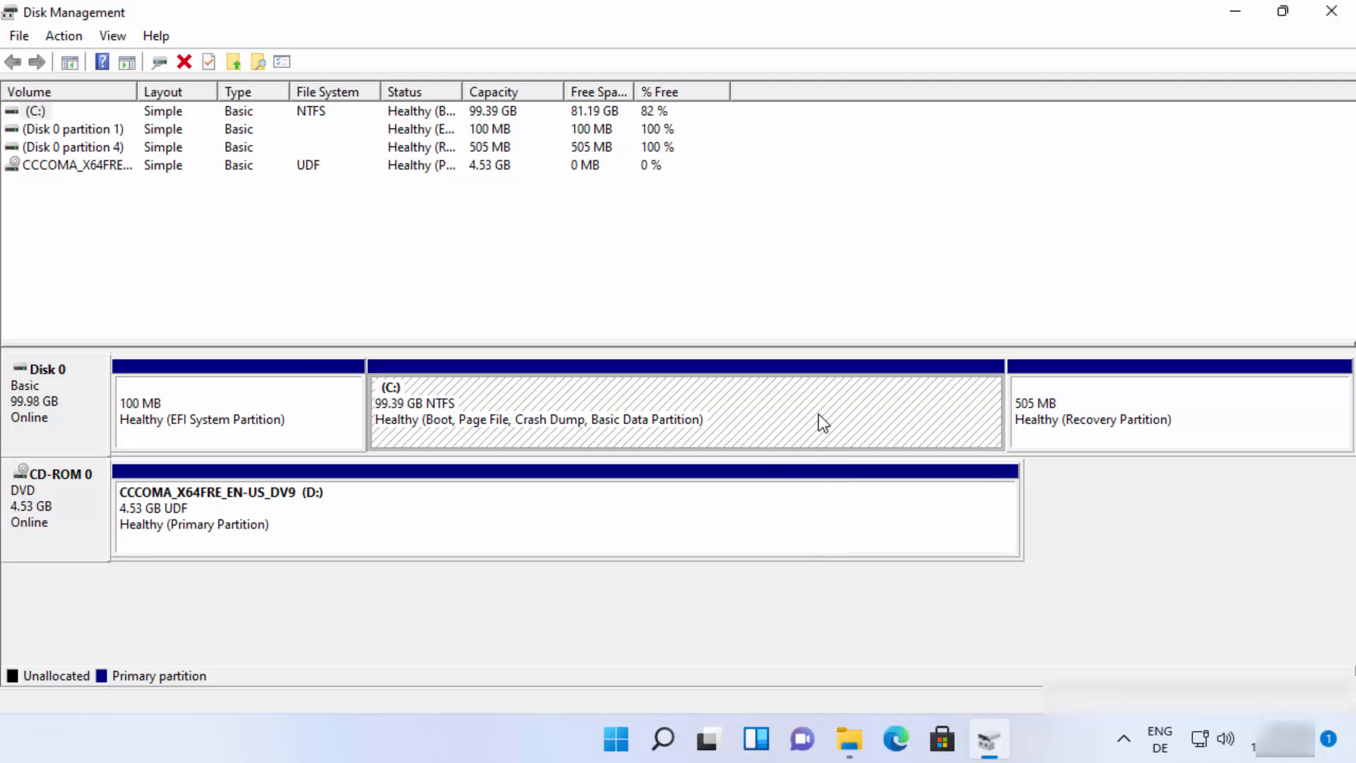
Switch to File Explorer to check the capacity of Local Disk (C:) under This PC, and return to Disk Management.
{"action": "left_click", "coordinate": [847, 740]}
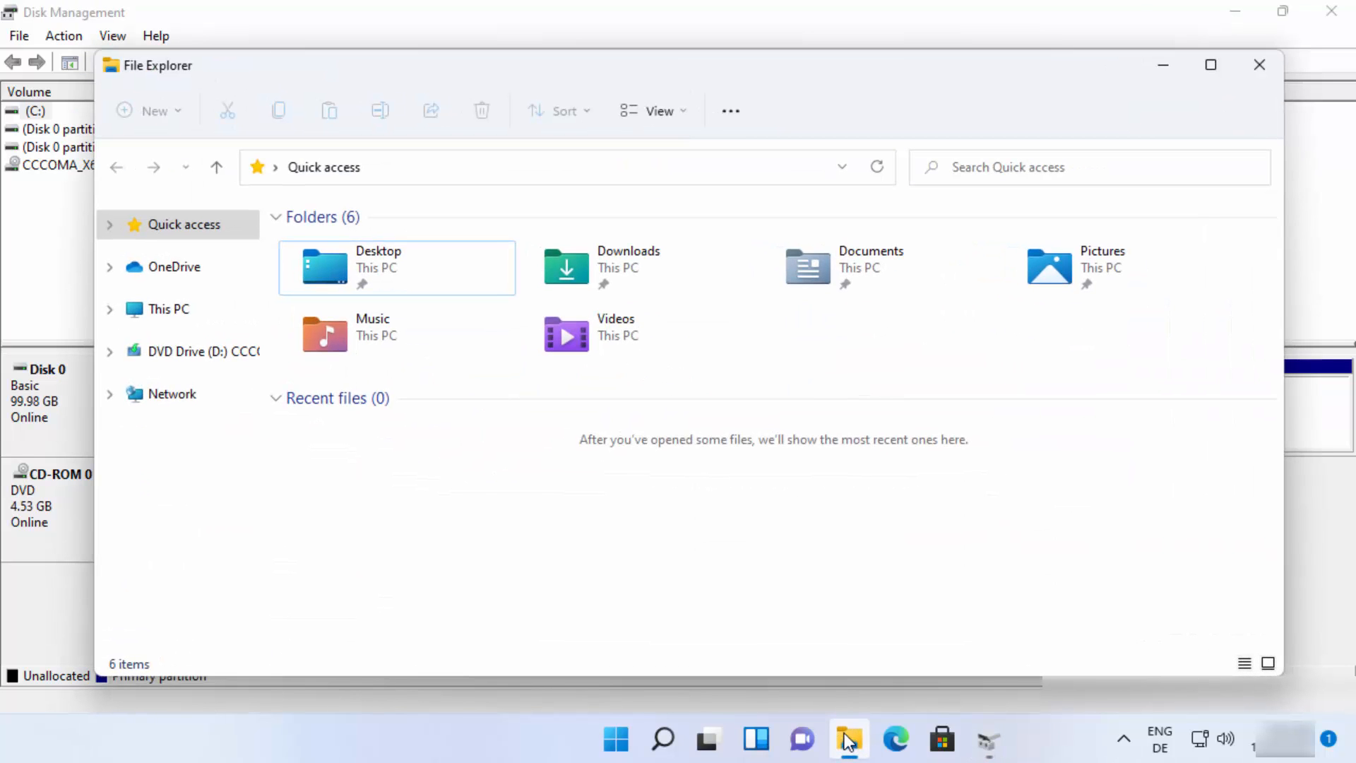
{"action": "left_click", "coordinate": [185, 315]}
{"action": "left_click", "coordinate": [551, 524]}
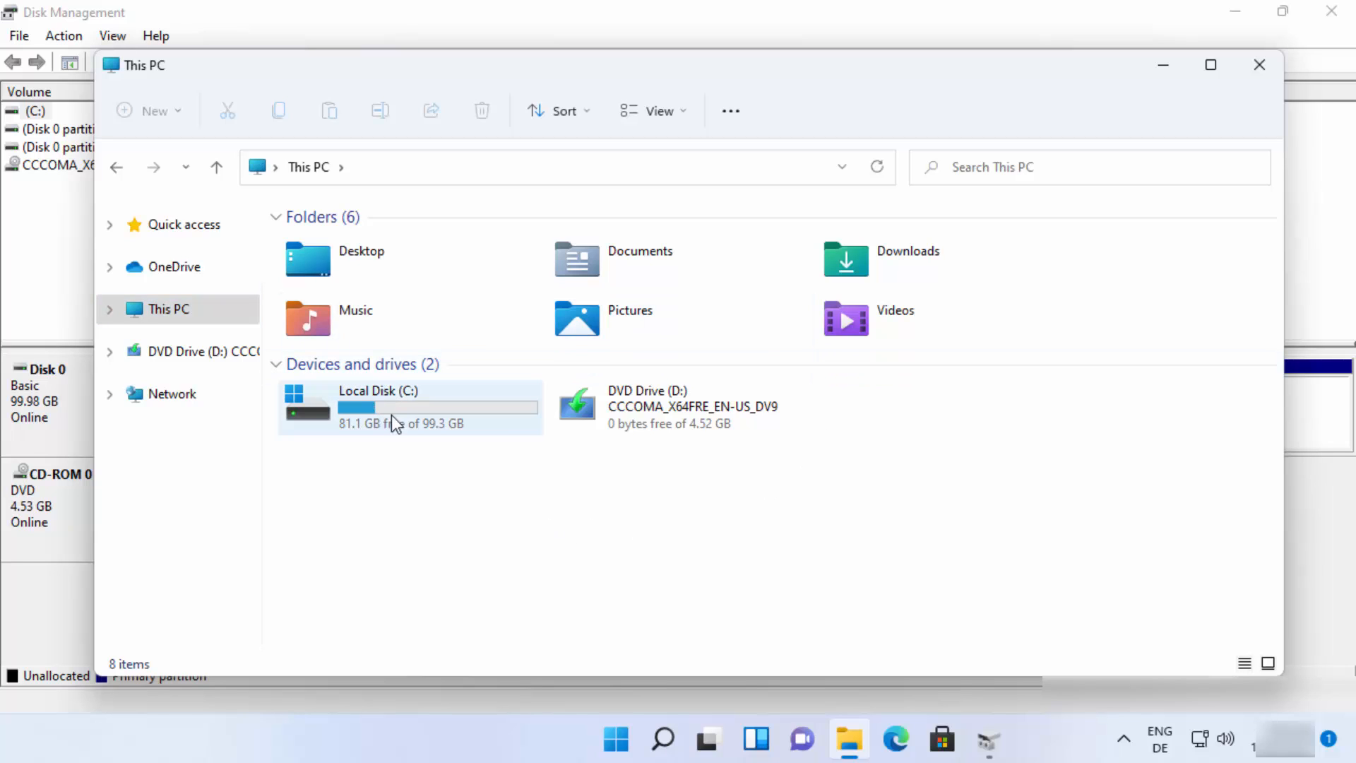
{"action": "mouse_move", "coordinate": [350, 417]}
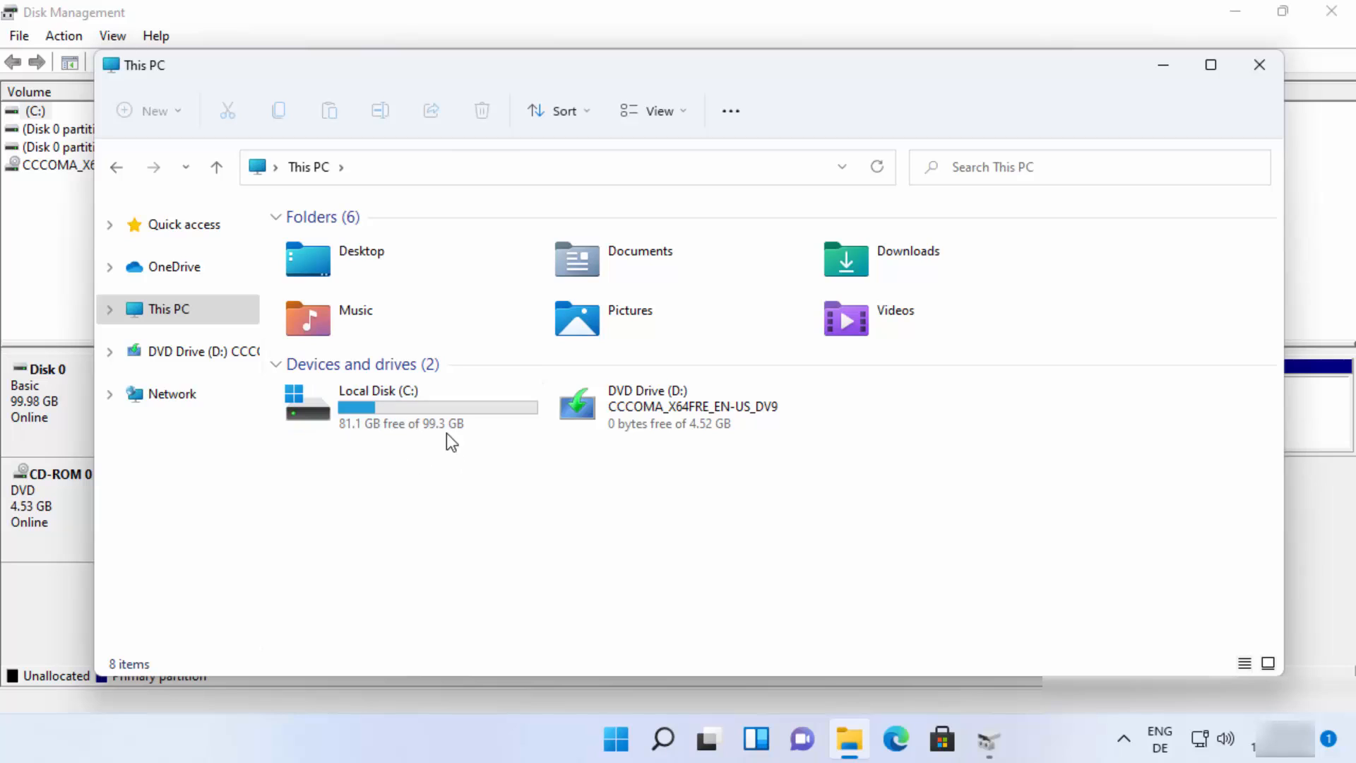
{"action": "left_click", "coordinate": [478, 696]}
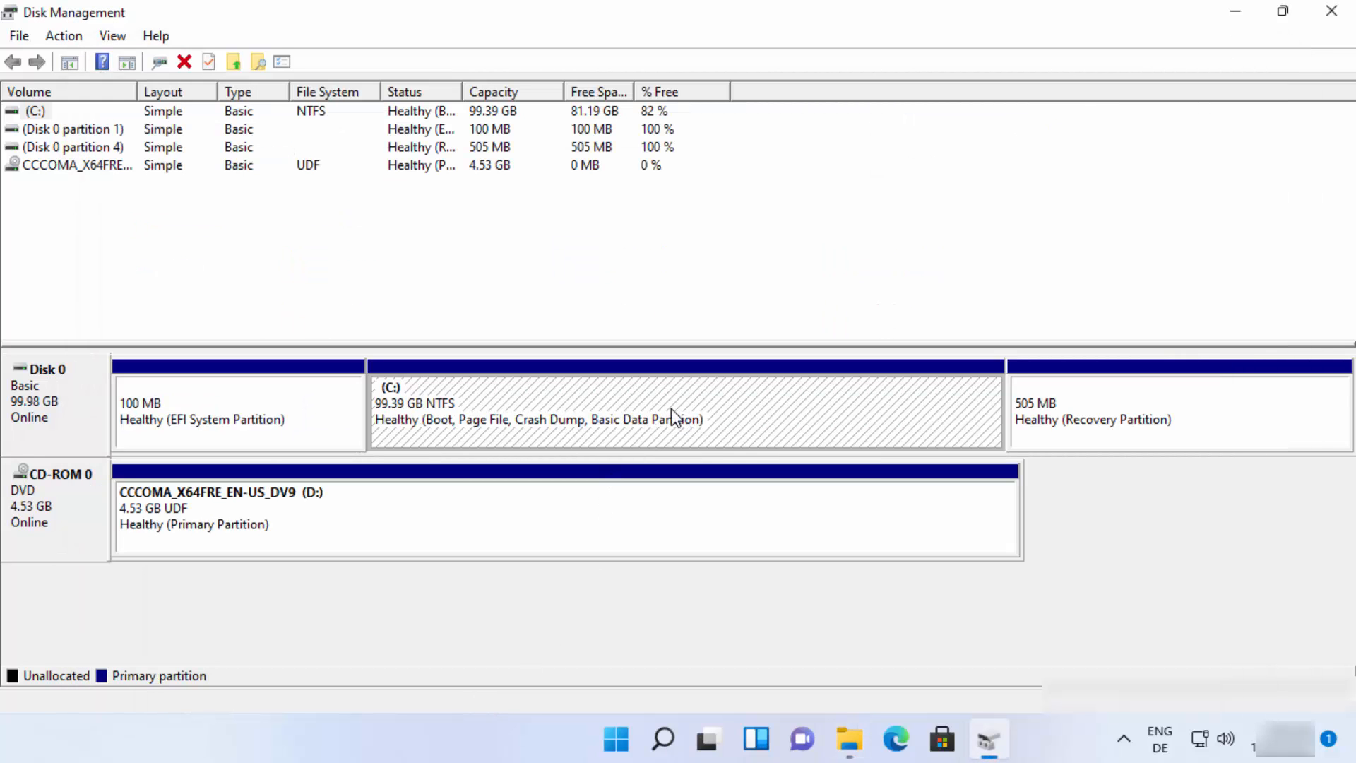
Shrink the C: volume on Disk 0 by 10000 MB.
{"action": "right_click", "coordinate": [777, 406]}
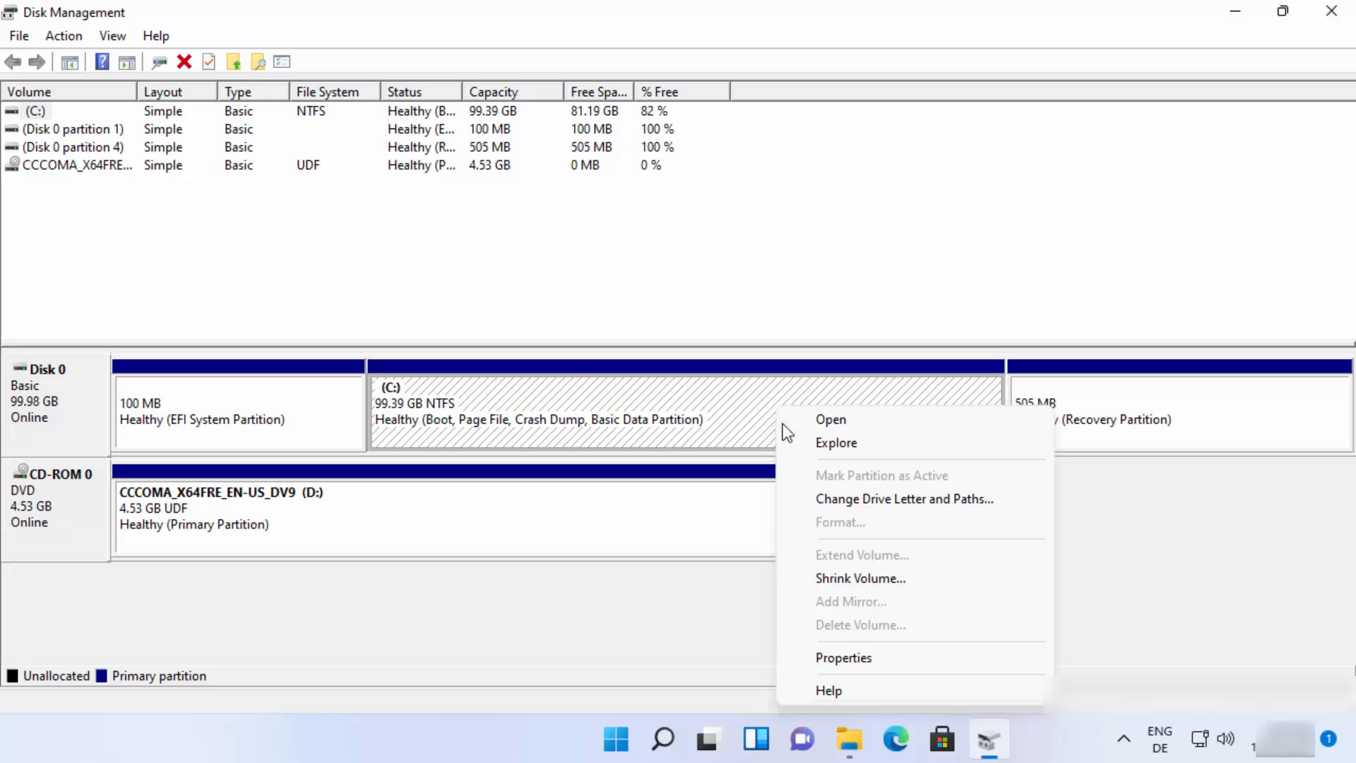
{"action": "left_click", "coordinate": [837, 578]}
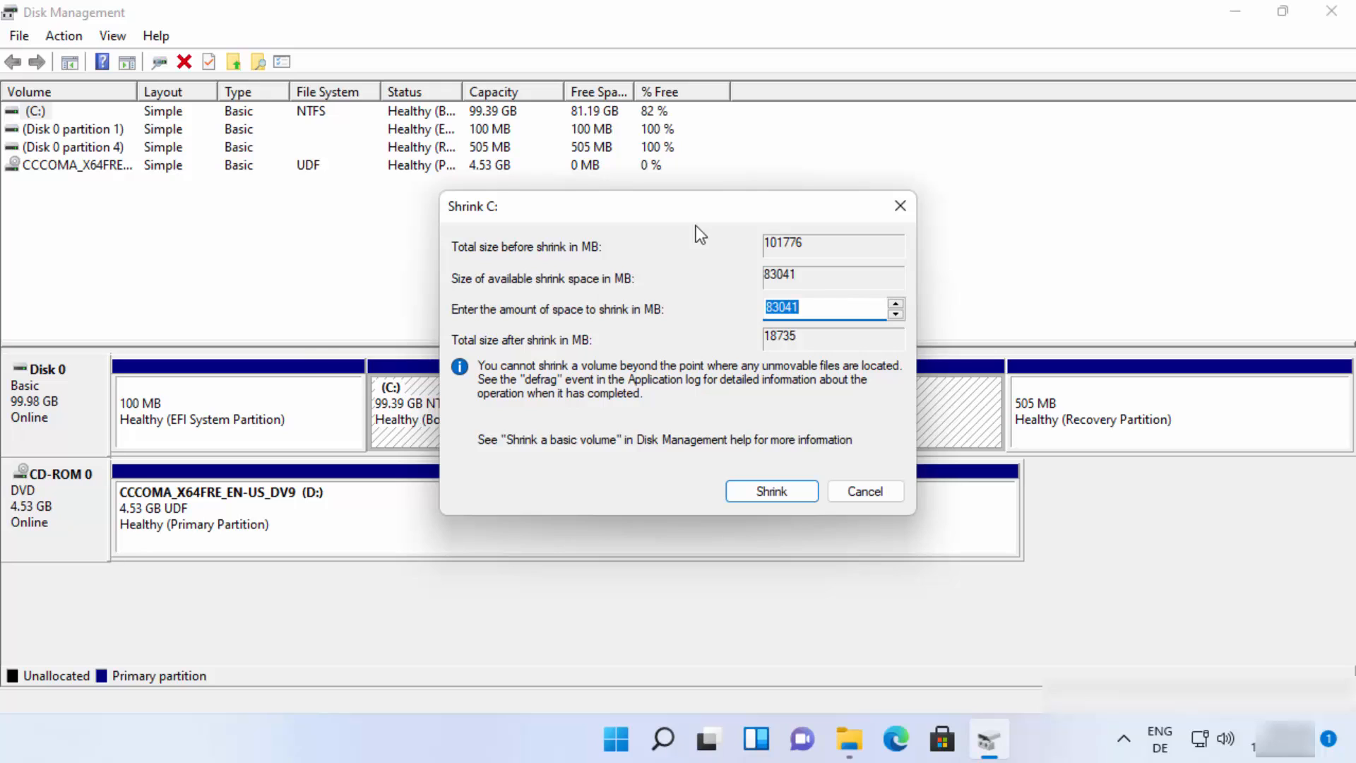
{"action": "left_click_drag", "start_coordinate": [626, 206], "coordinate": [745, 208]}
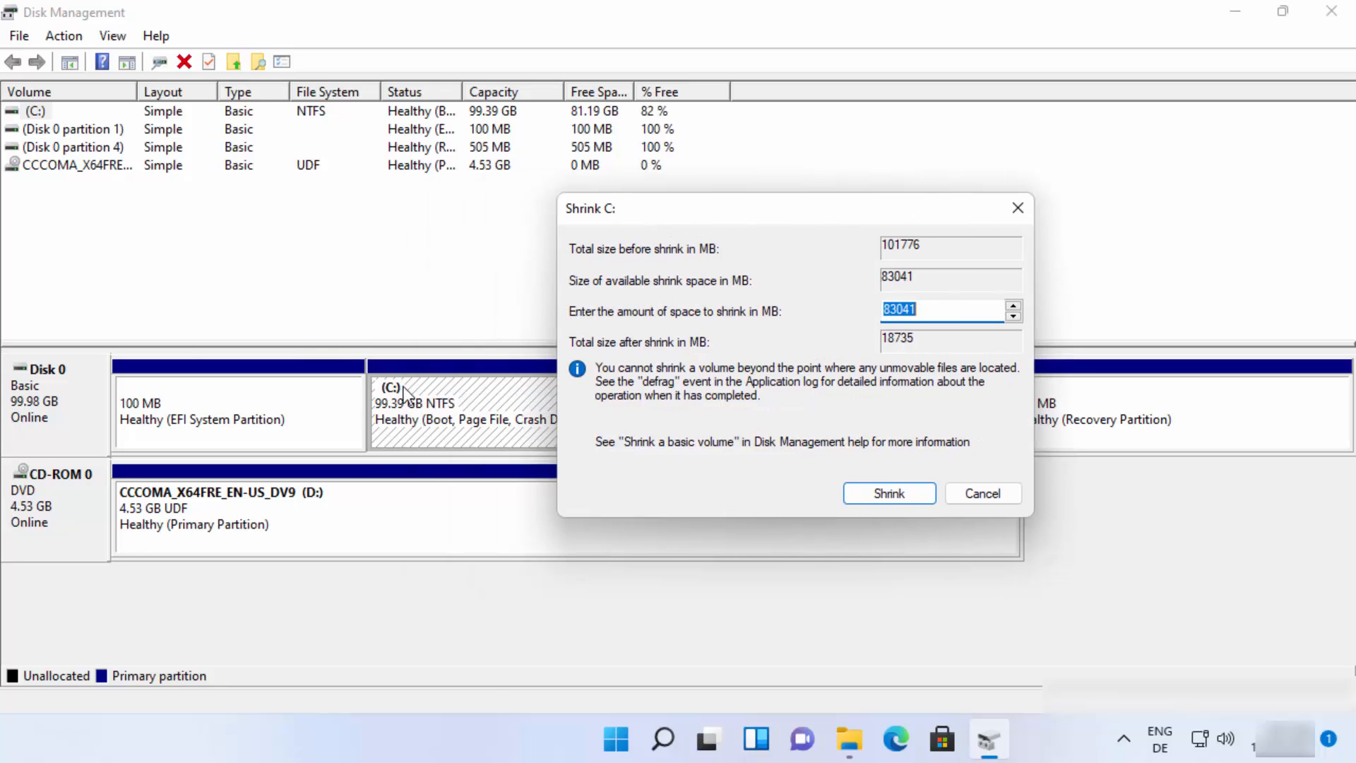
{"action": "left_click", "coordinate": [931, 307]}
{"action": "key", "text": "BackSpace"}
{"action": "key", "text": "BackSpace"}
{"action": "key", "text": "BackSpace"}
{"action": "key", "text": "BackSpace"}
{"action": "key", "text": "BackSpace"}
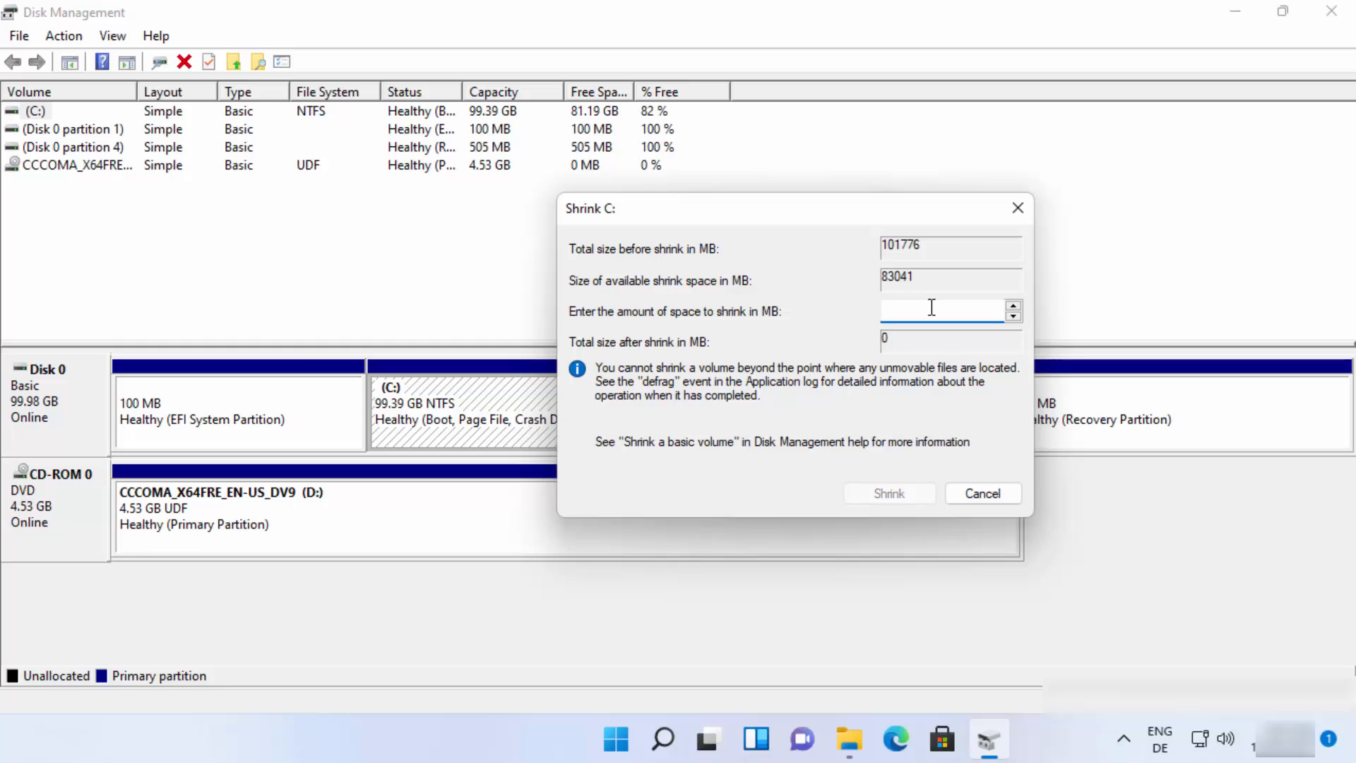
{"action": "type", "text": "10000"}
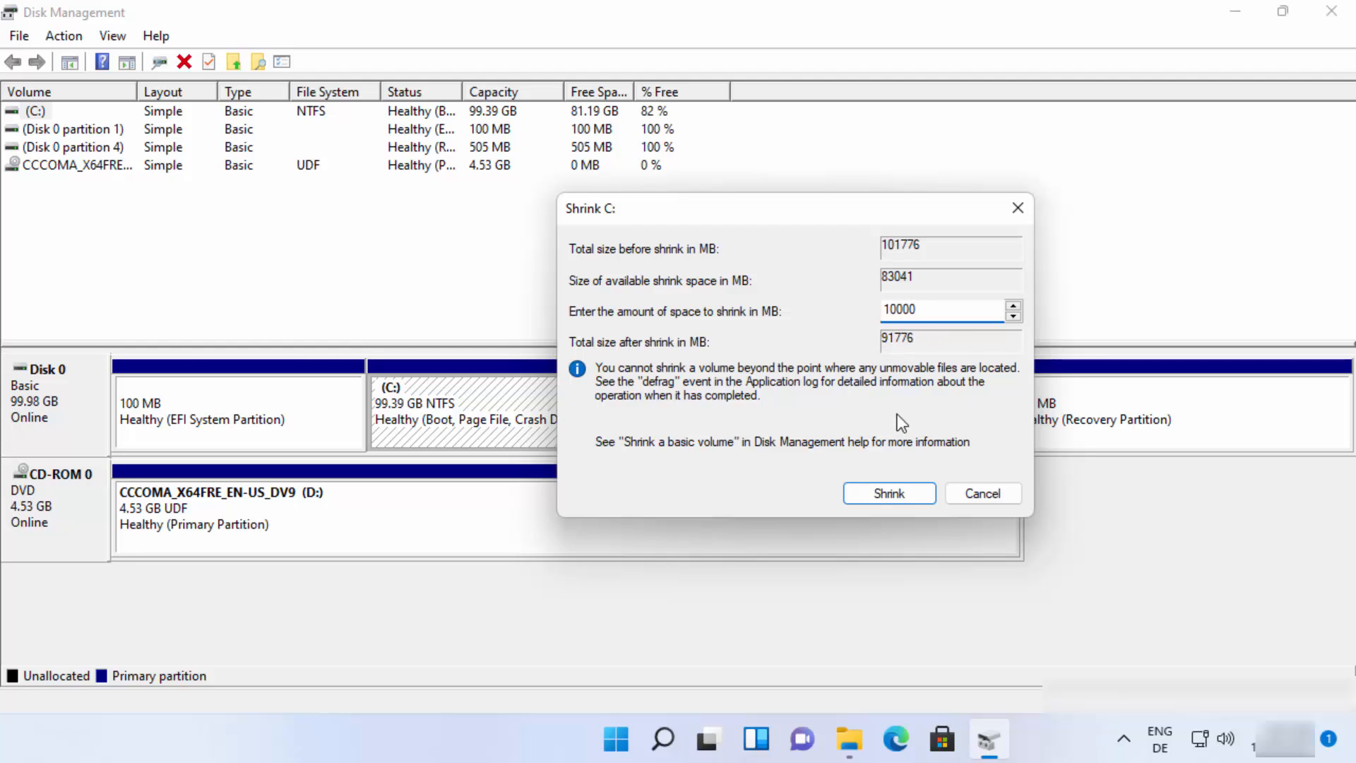
{"action": "left_click", "coordinate": [887, 493]}
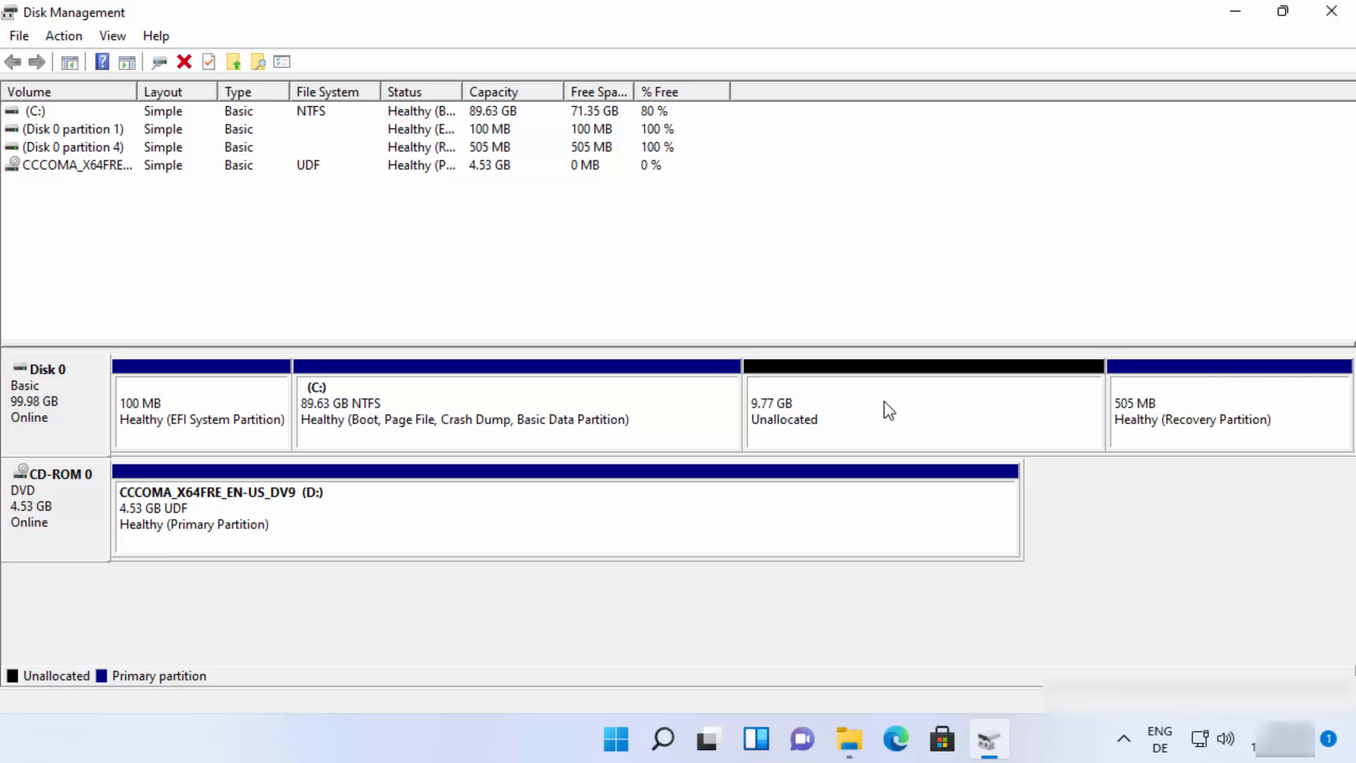
Start a new simple volume in the unallocated space on Disk 0 and accept the volume size of 9999 MB.
{"action": "left_click", "coordinate": [844, 407]}
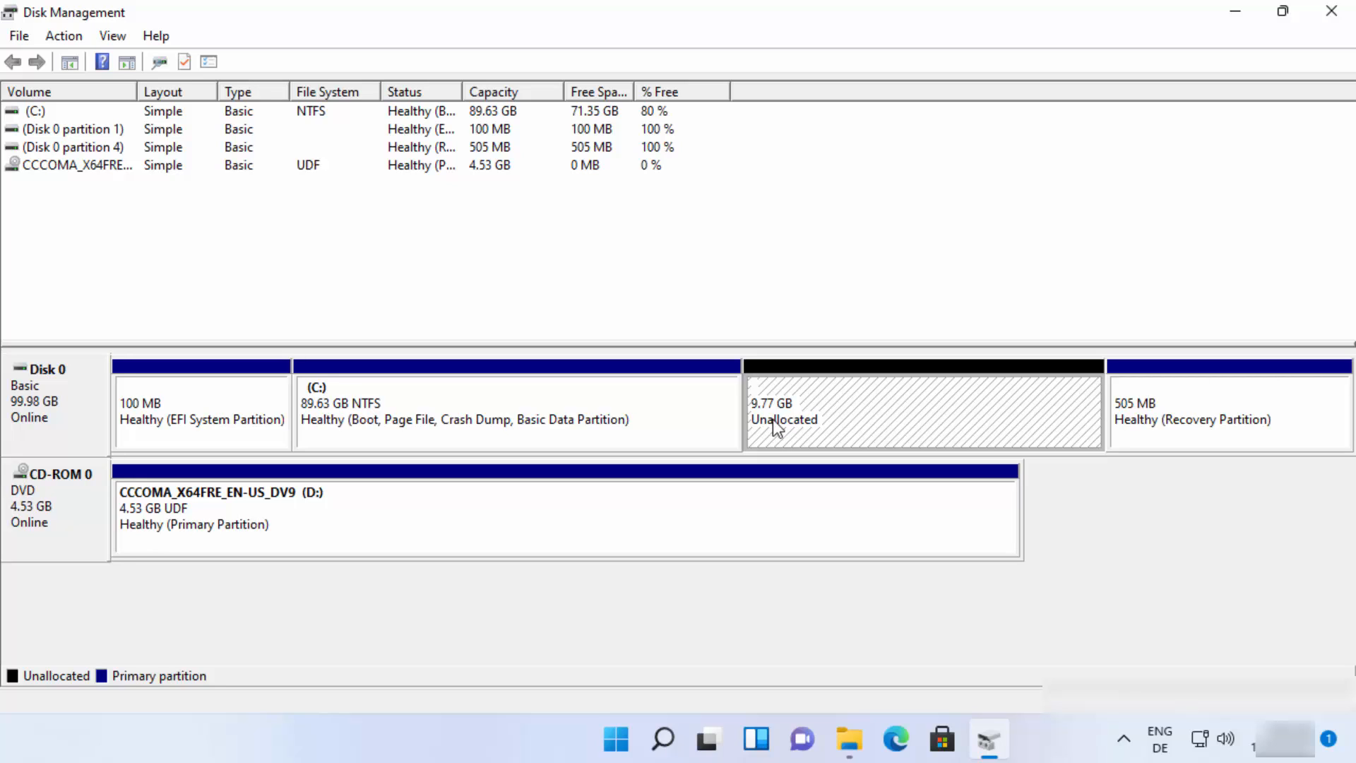
{"action": "right_click", "coordinate": [893, 401]}
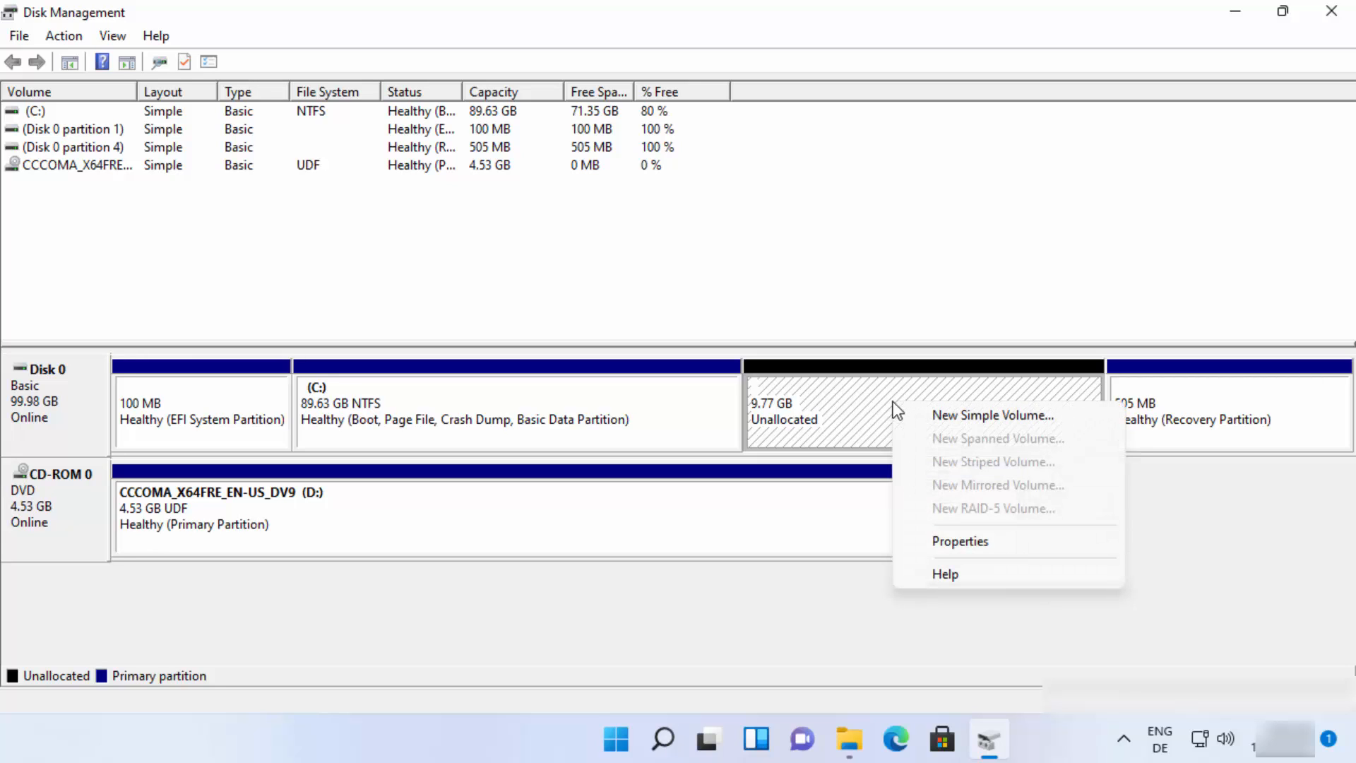
{"action": "left_click", "coordinate": [935, 416]}
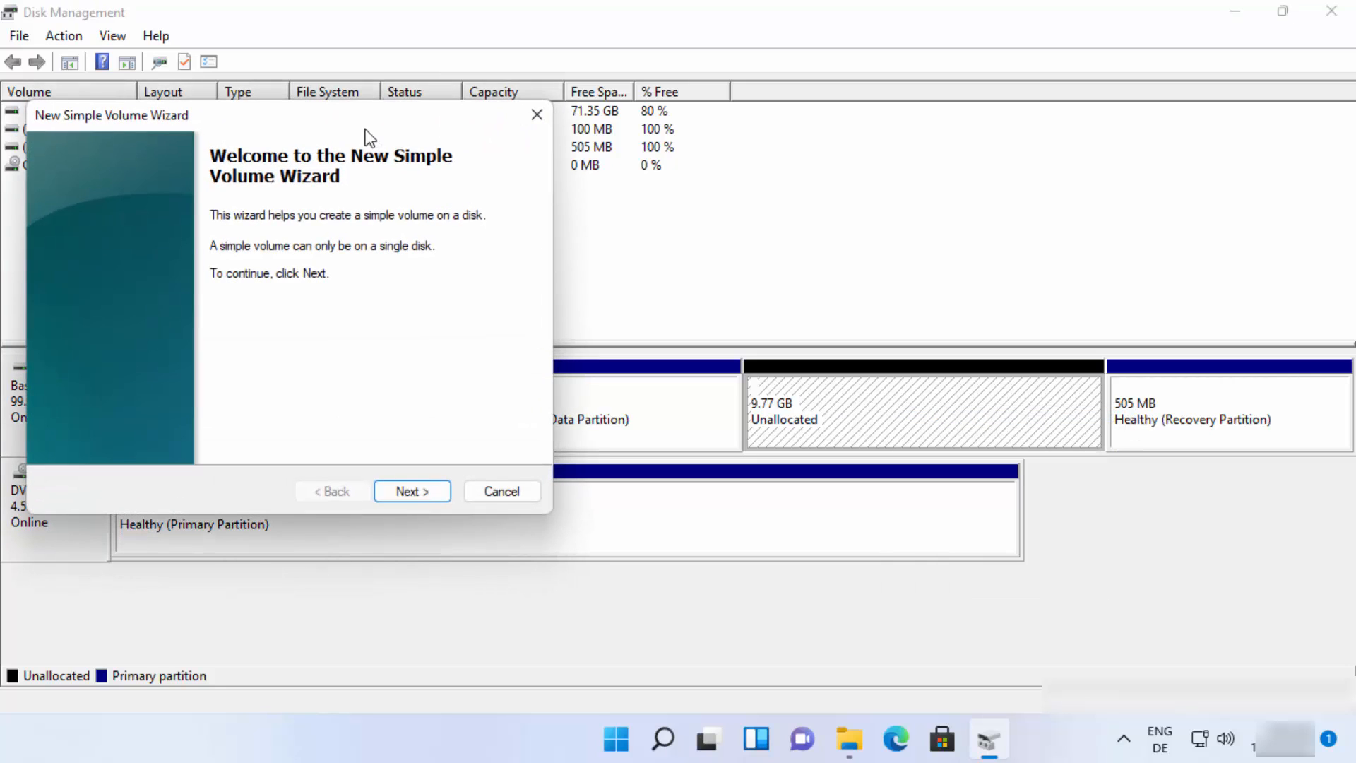
{"action": "left_click_drag", "start_coordinate": [366, 130], "coordinate": [773, 166]}
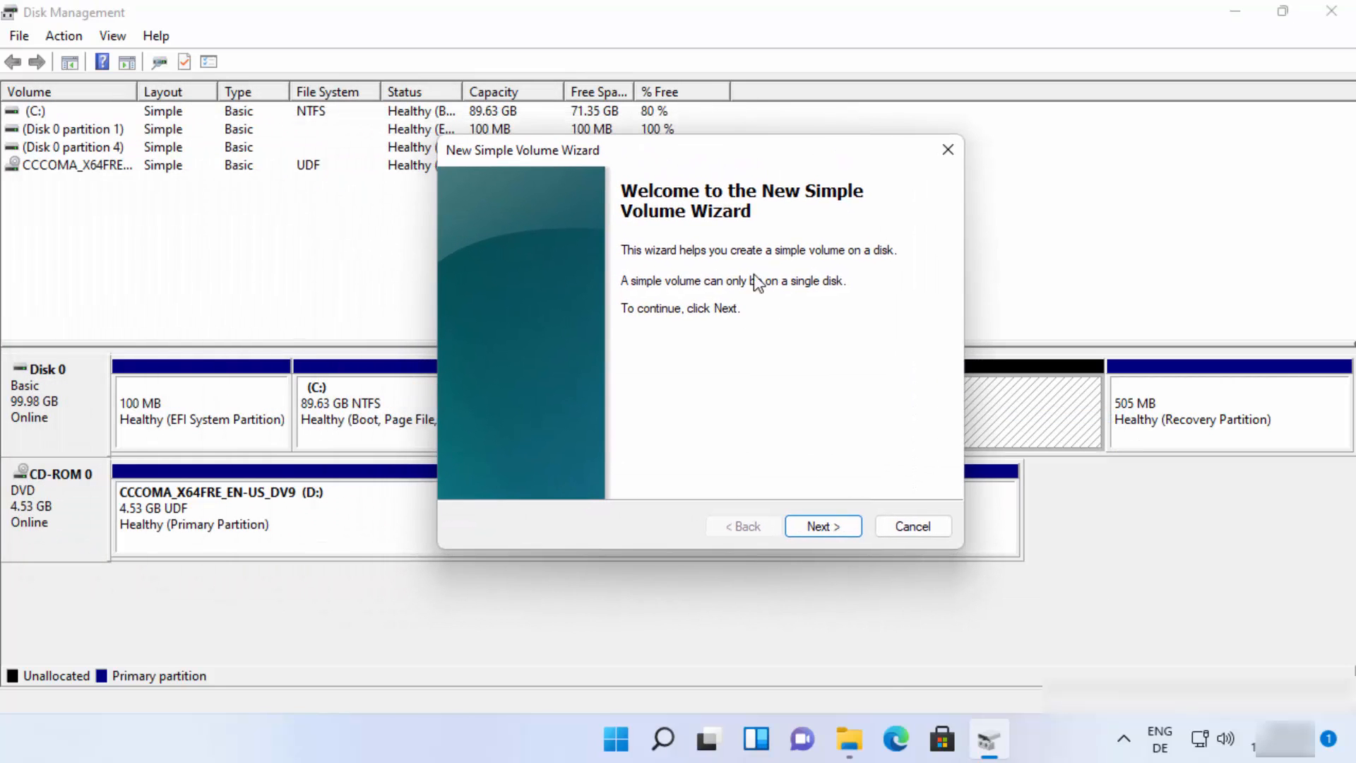
{"action": "left_click", "coordinate": [817, 527]}
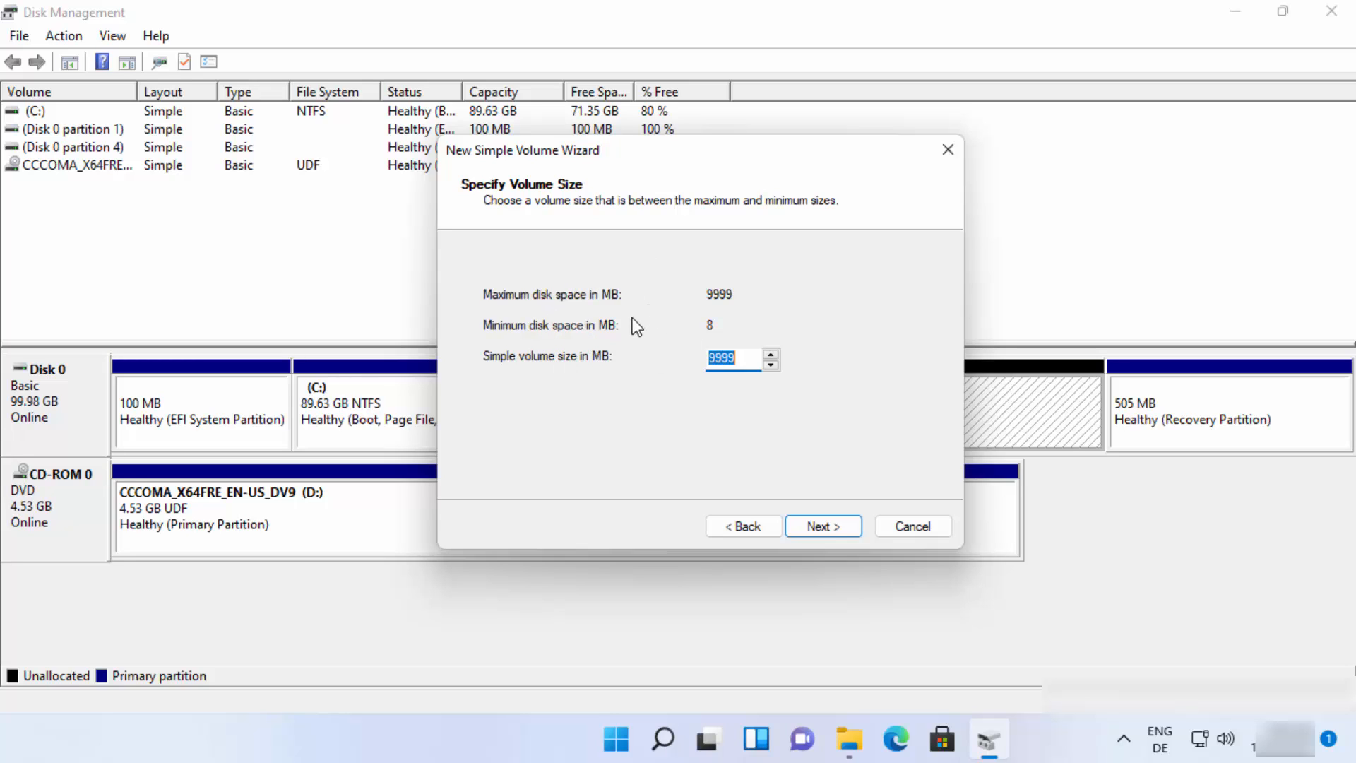
{"action": "left_click", "coordinate": [803, 525]}
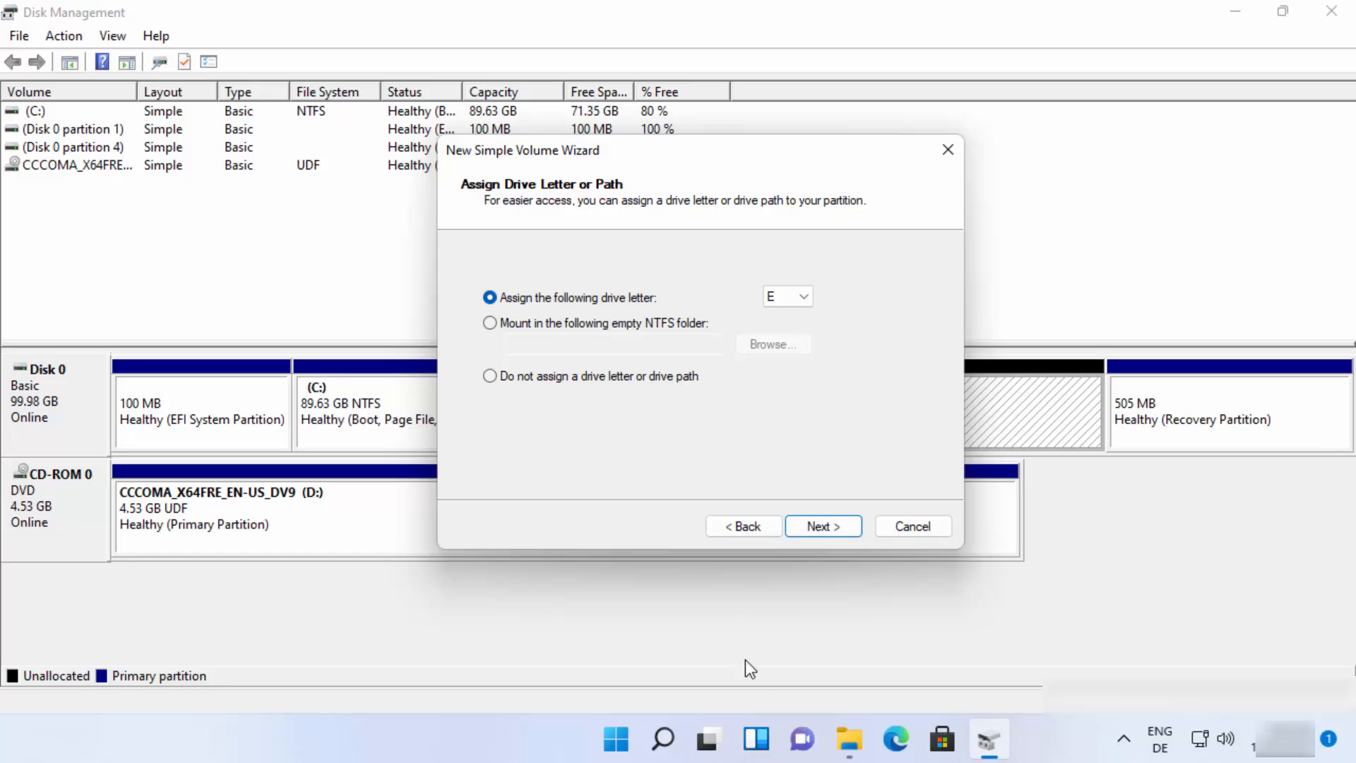
Check the drive letters in use under This PC in File Explorer, and choose drive letter E for the new volume.
{"action": "left_click", "coordinate": [849, 739]}
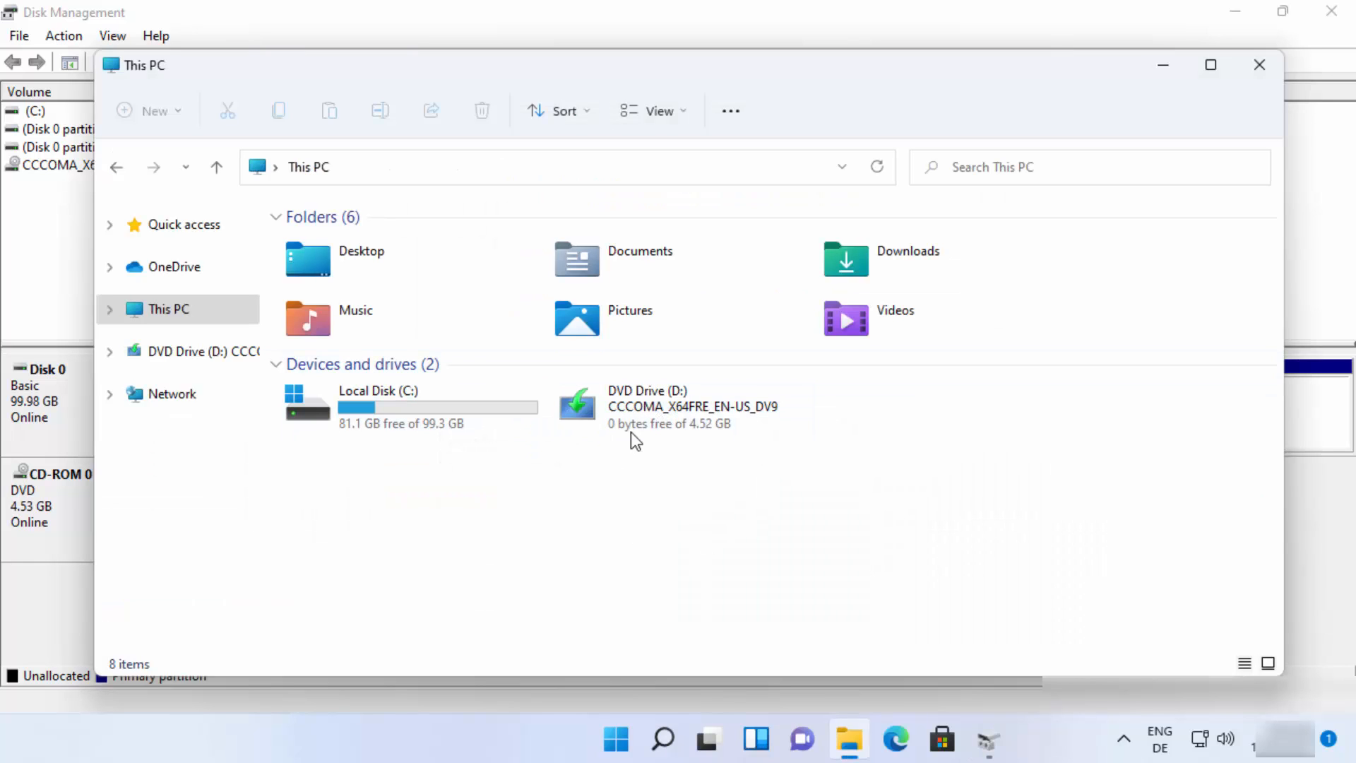
{"action": "left_click", "coordinate": [984, 742]}
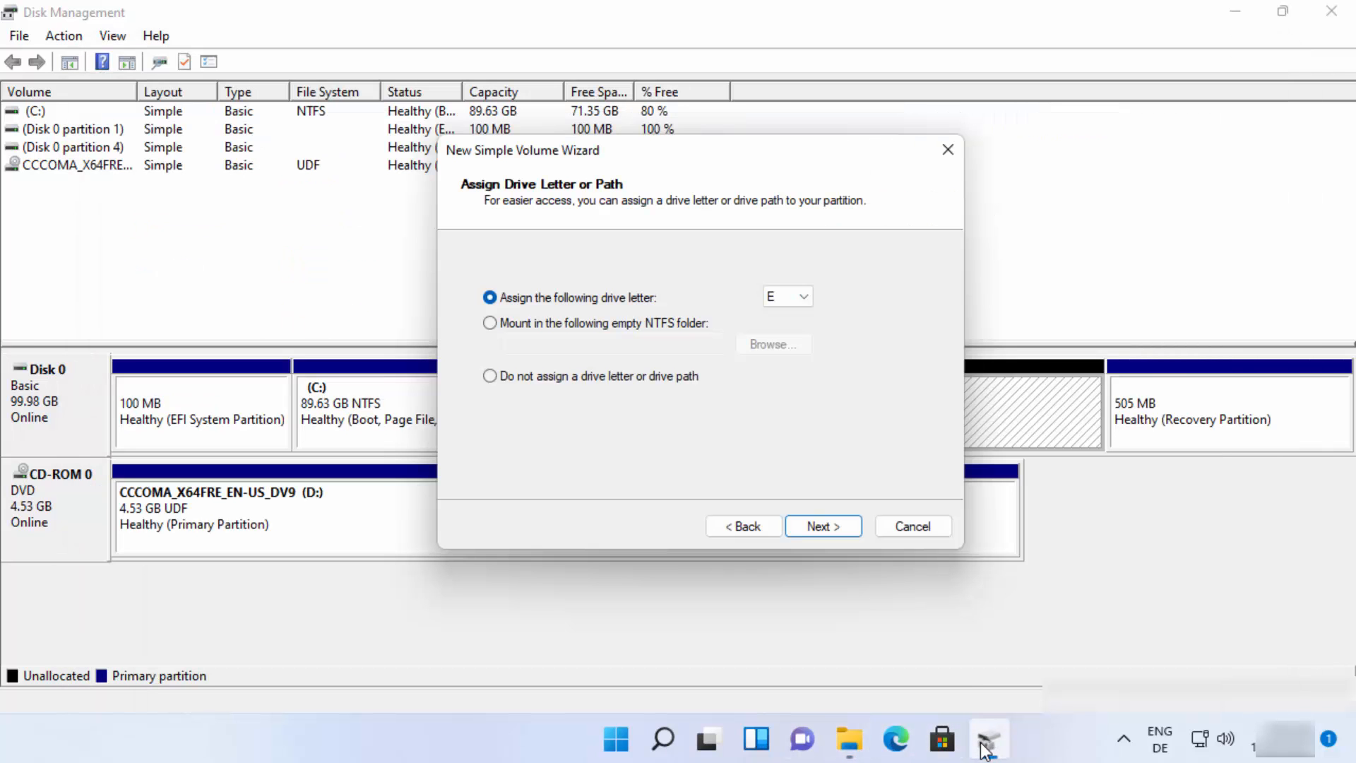
{"action": "left_click", "coordinate": [780, 301]}
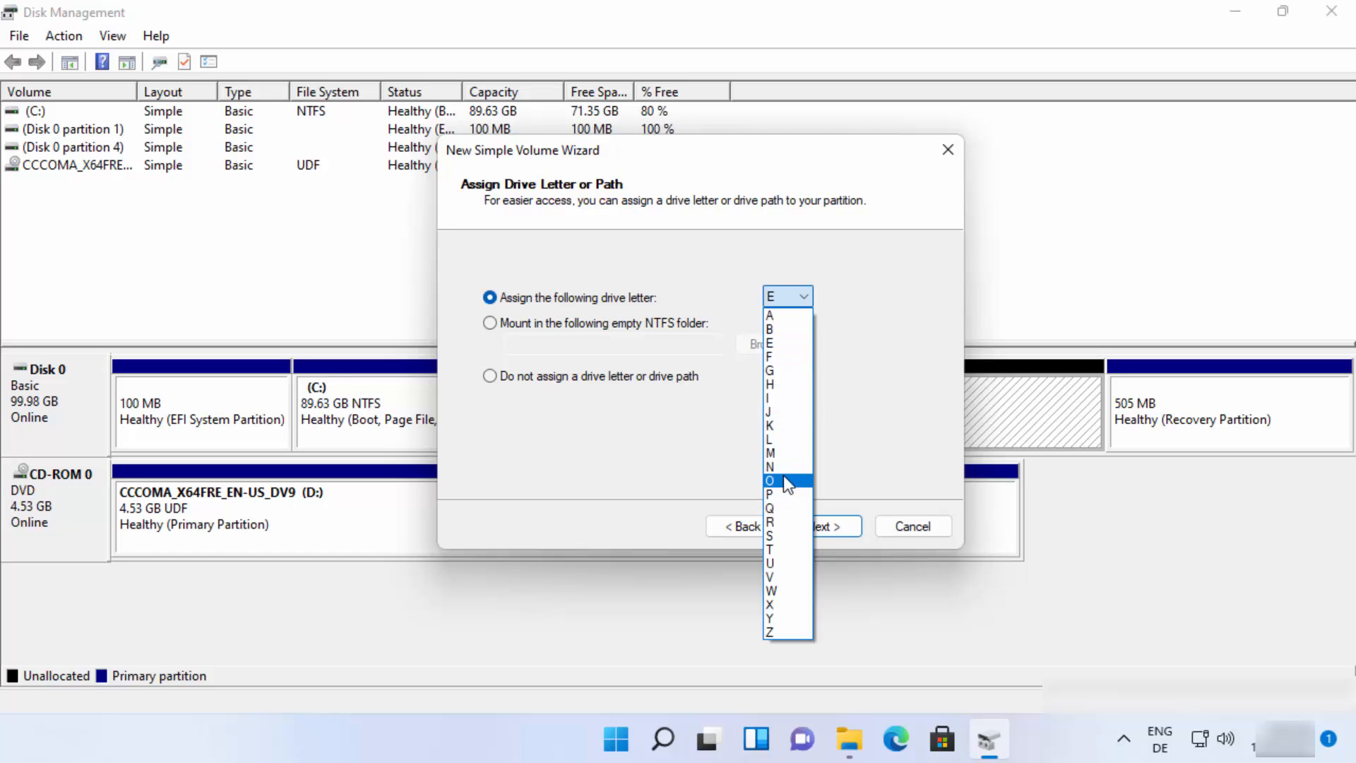
{"action": "left_click", "coordinate": [789, 344]}
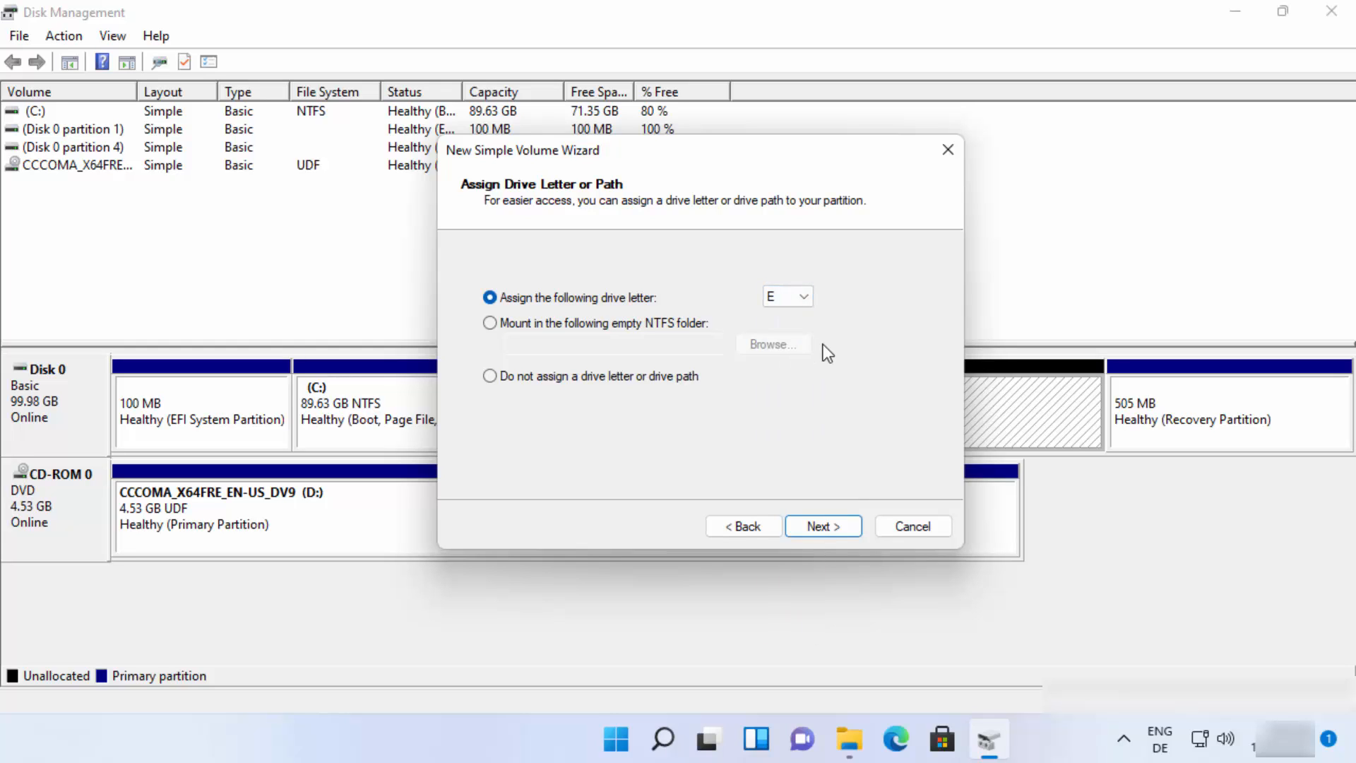
Format the new volume with NTFS, default allocation unit size, label Data and quick format, and complete the New Simple Volume Wizard.
{"action": "left_click", "coordinate": [810, 527]}
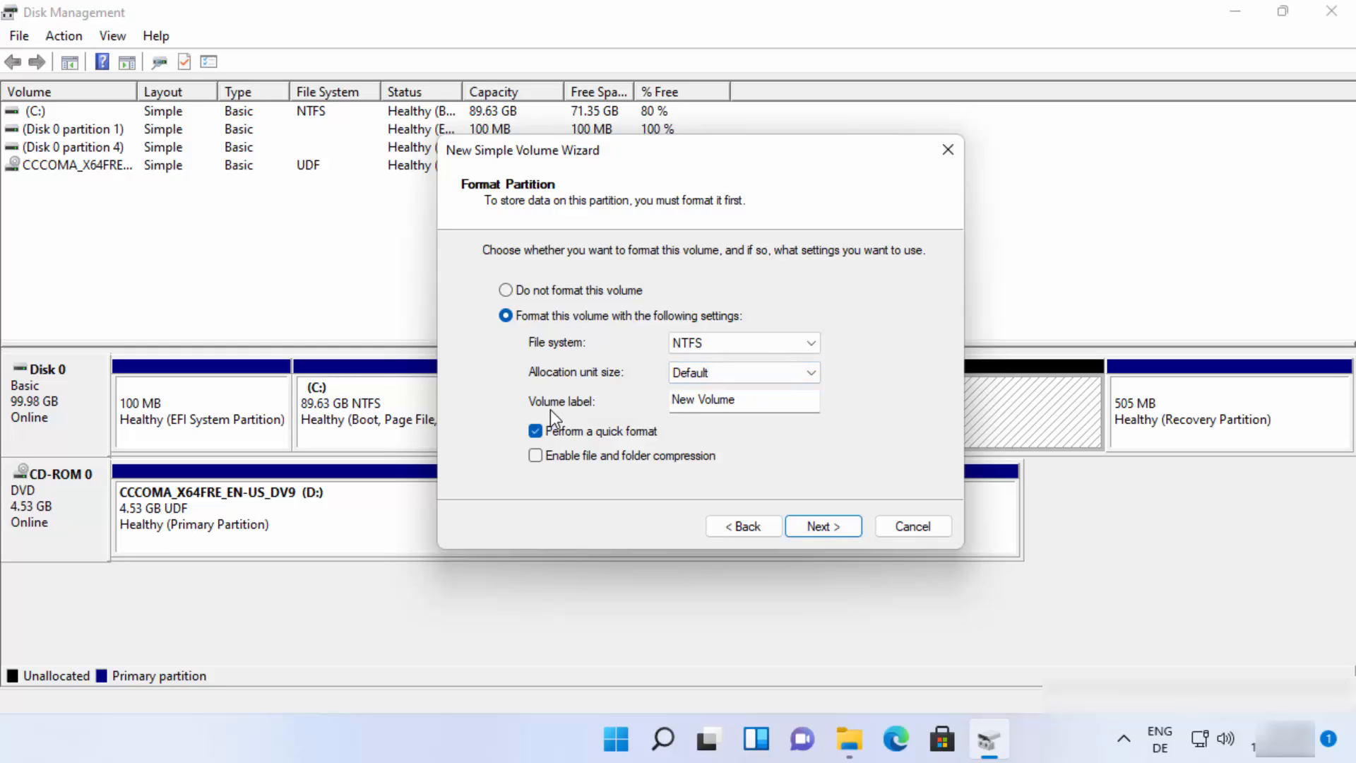
{"action": "double_click", "coordinate": [739, 401]}
{"action": "key", "text": "BackSpace"}
{"action": "key", "text": "BackSpace"}
{"action": "key", "text": "BackSpace"}
{"action": "key", "text": "BackSpace"}
{"action": "key", "text": "BackSpace"}
{"action": "type", "text": "Data"}
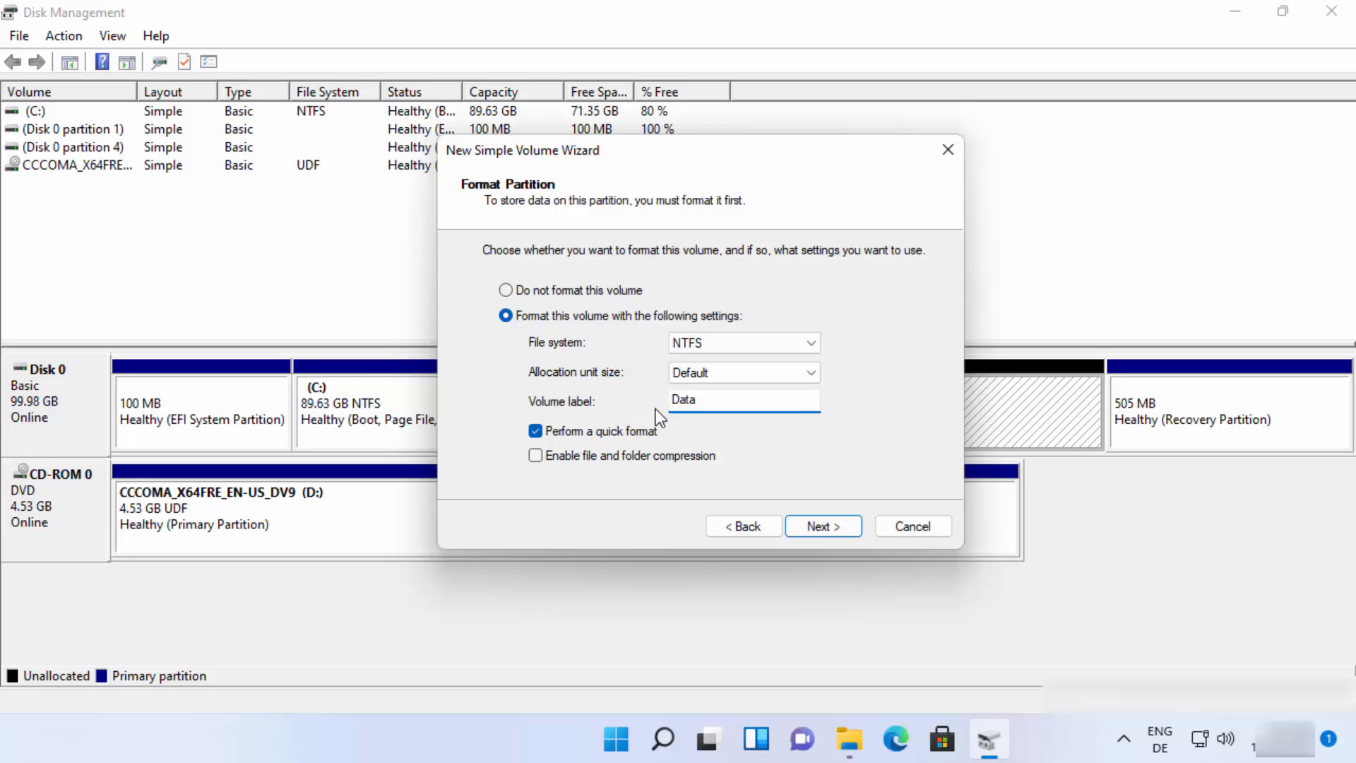
{"action": "left_click", "coordinate": [825, 529]}
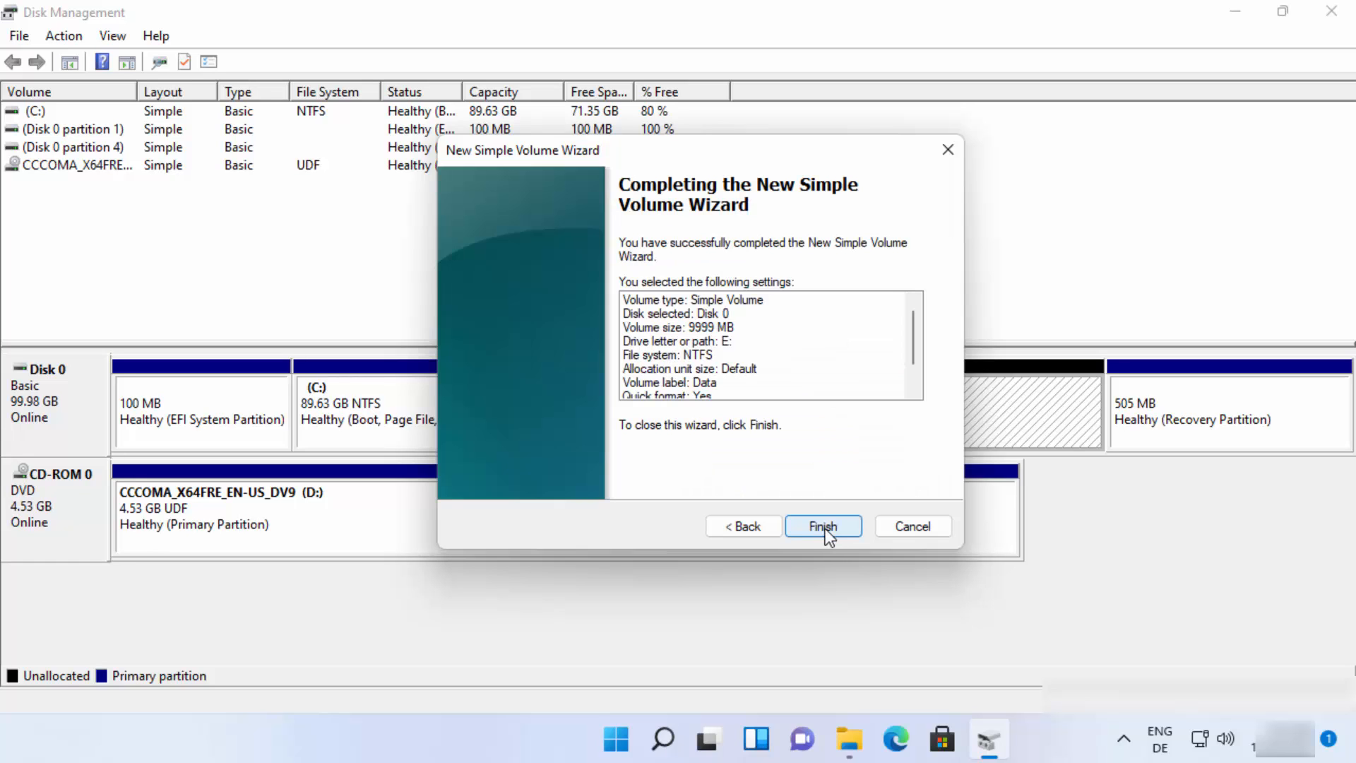
{"action": "left_click", "coordinate": [824, 527]}
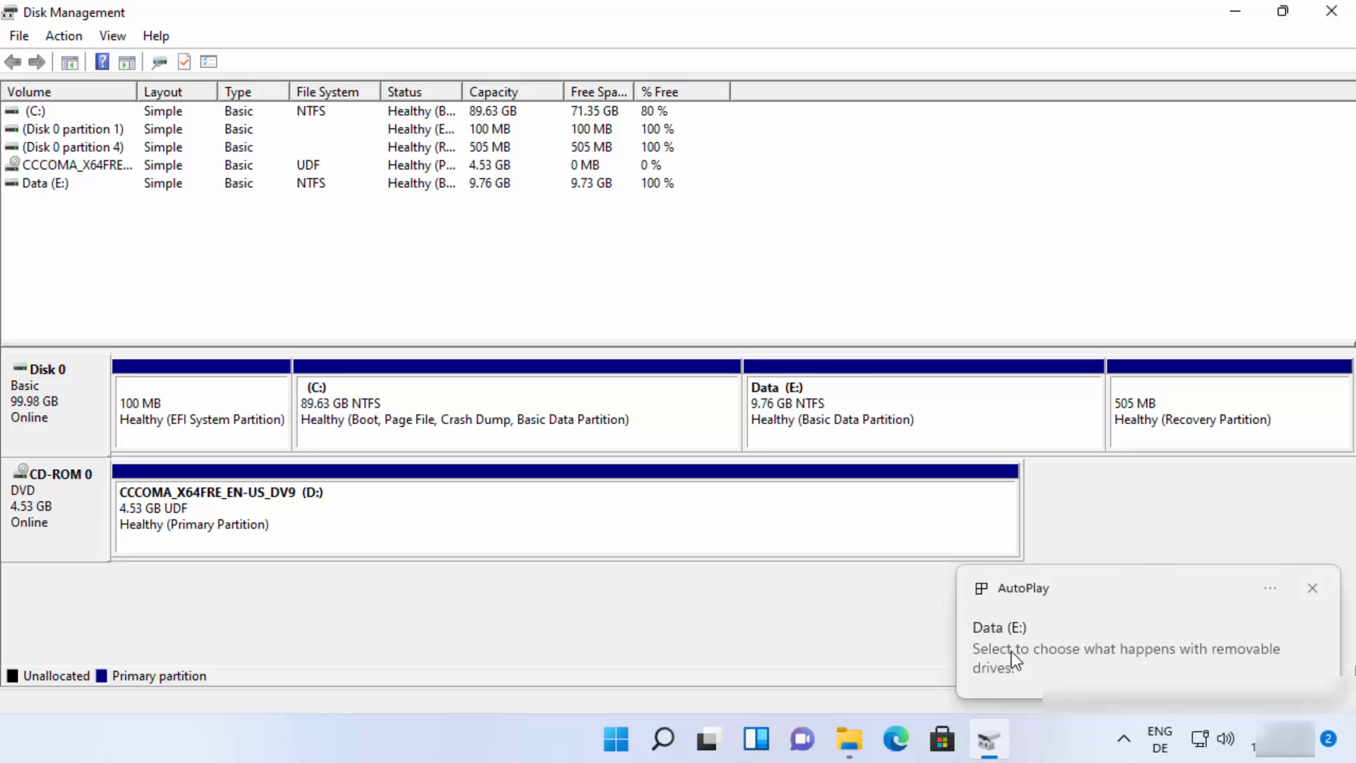
Check the Data (E:) drive under This PC in File Explorer, and open Disk Management within Computer Management for this PC.
{"action": "left_click", "coordinate": [853, 748]}
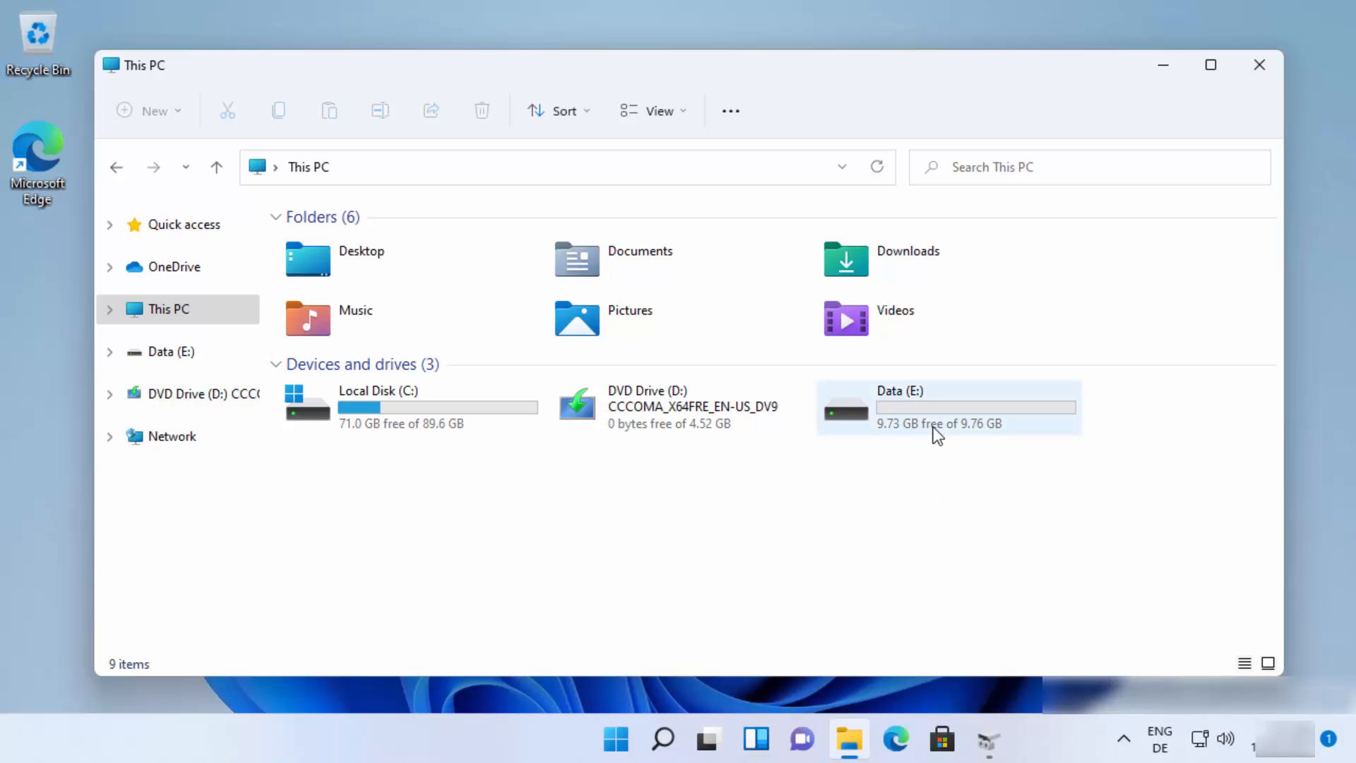
{"action": "mouse_move", "coordinate": [934, 428]}
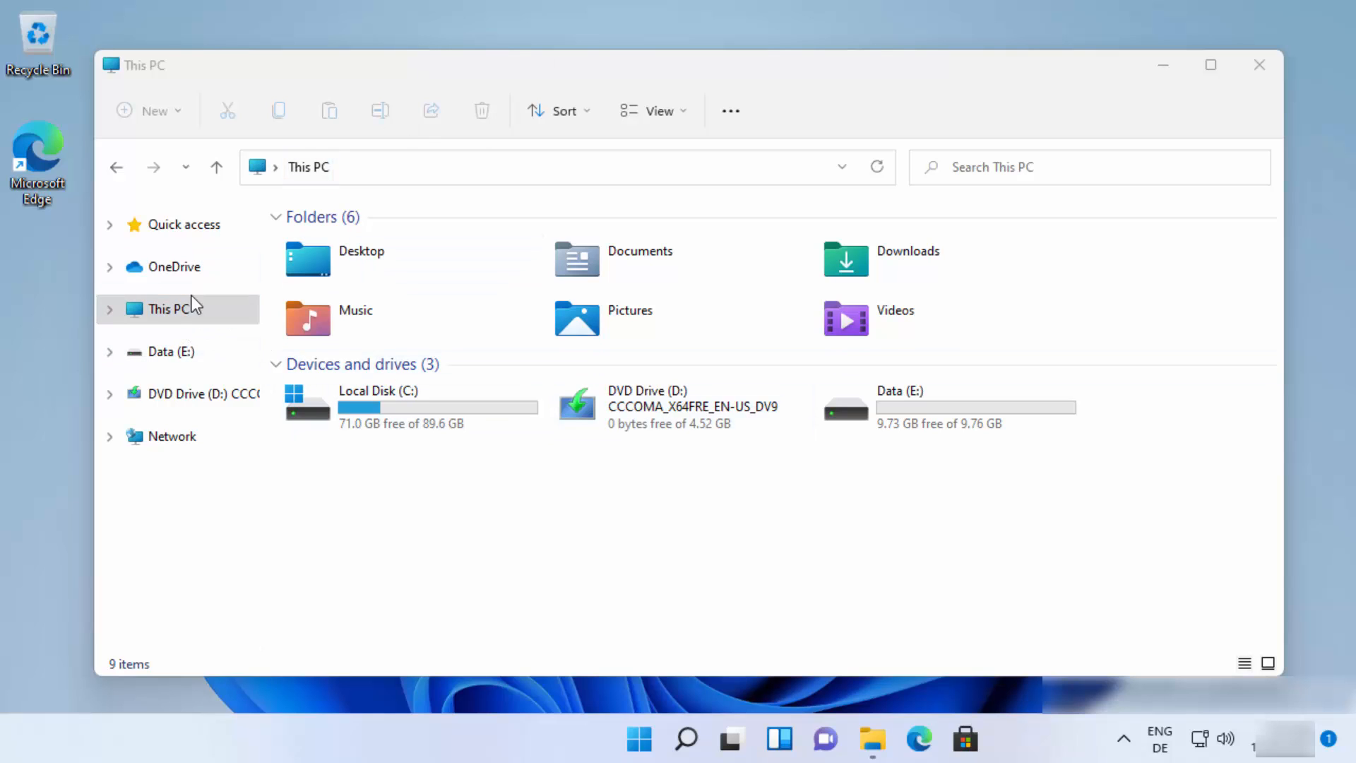
{"action": "right_click", "coordinate": [195, 316]}
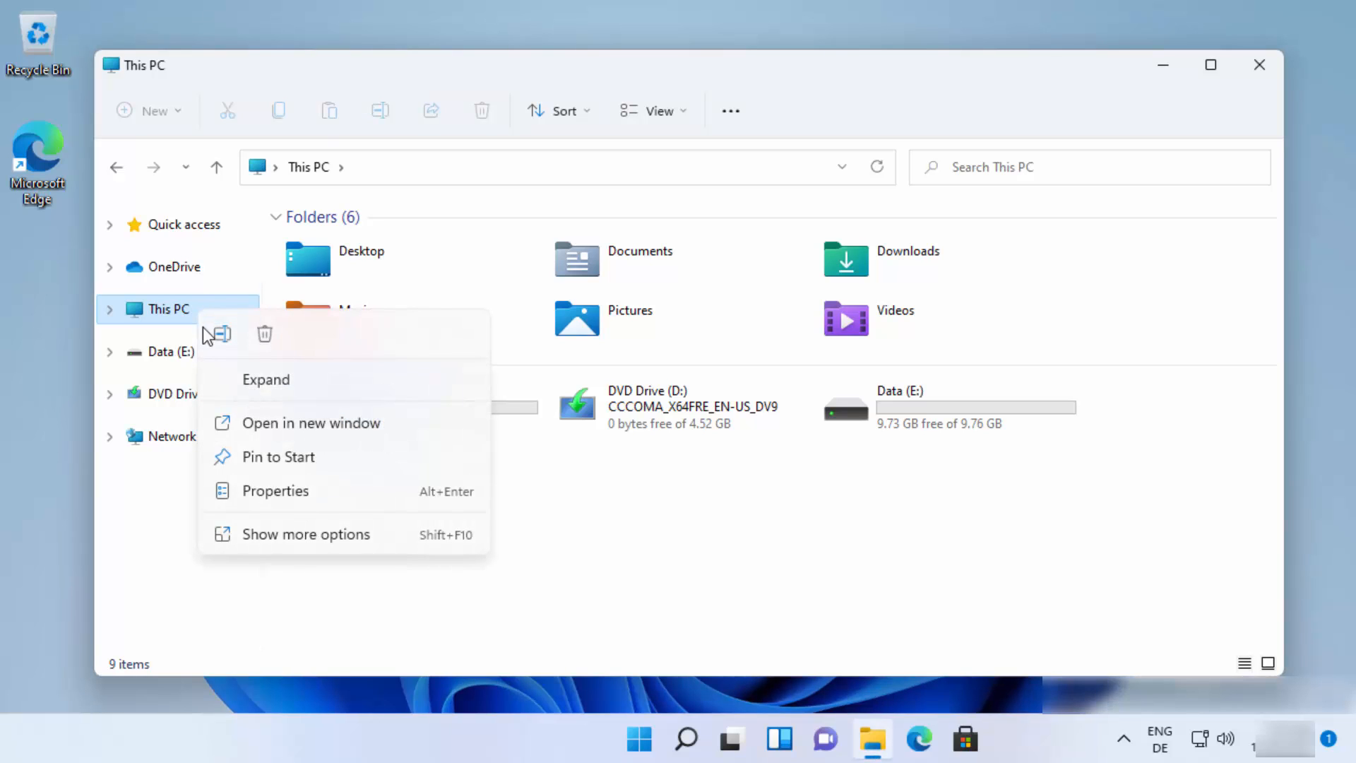
{"action": "left_click", "coordinate": [312, 535]}
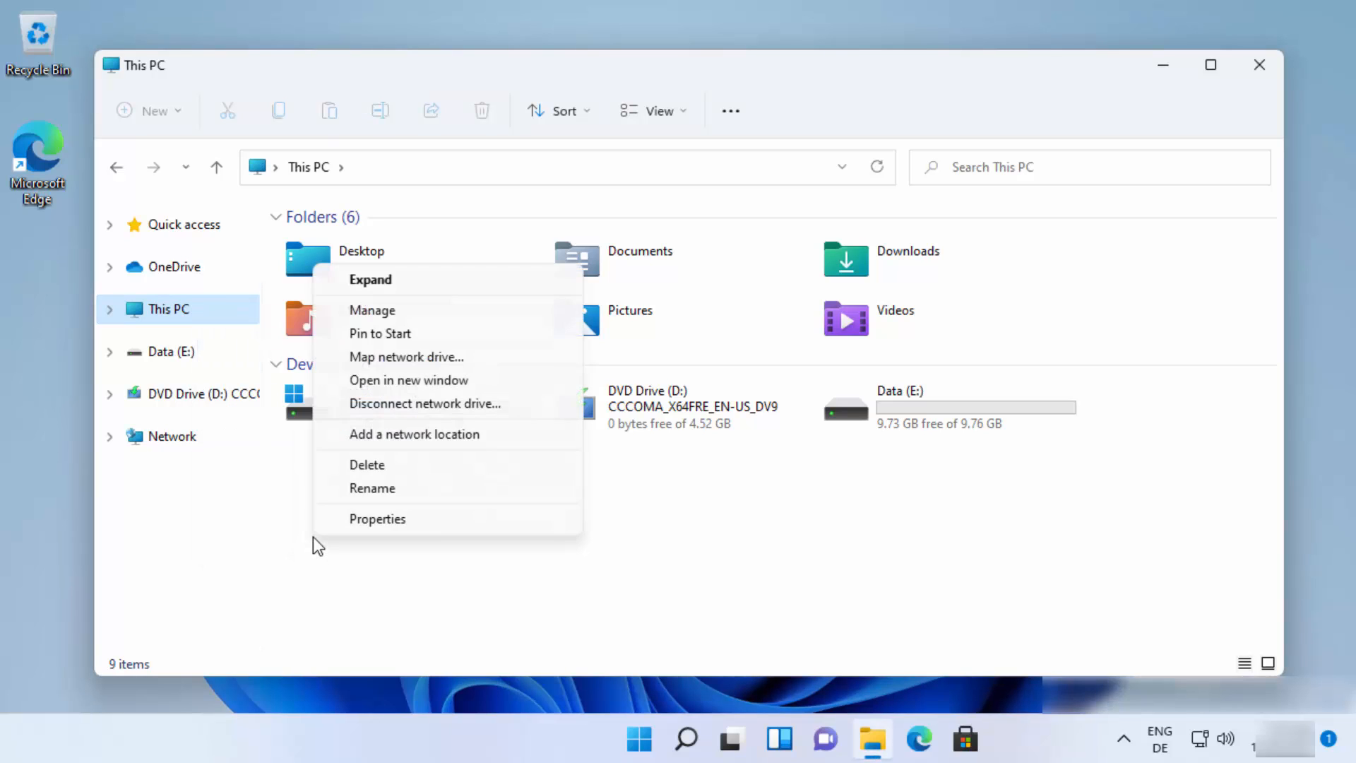
{"action": "left_click", "coordinate": [380, 313]}
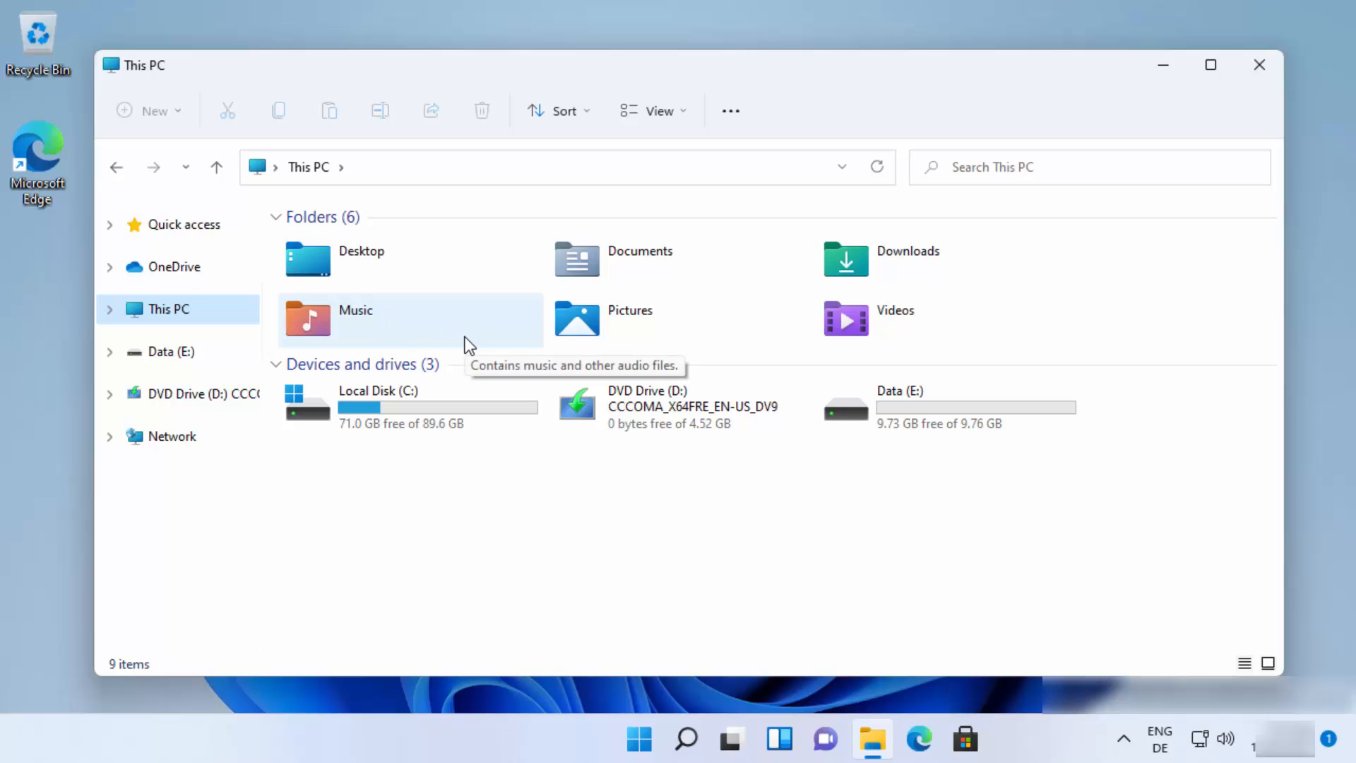
{"action": "left_click", "coordinate": [990, 17]}
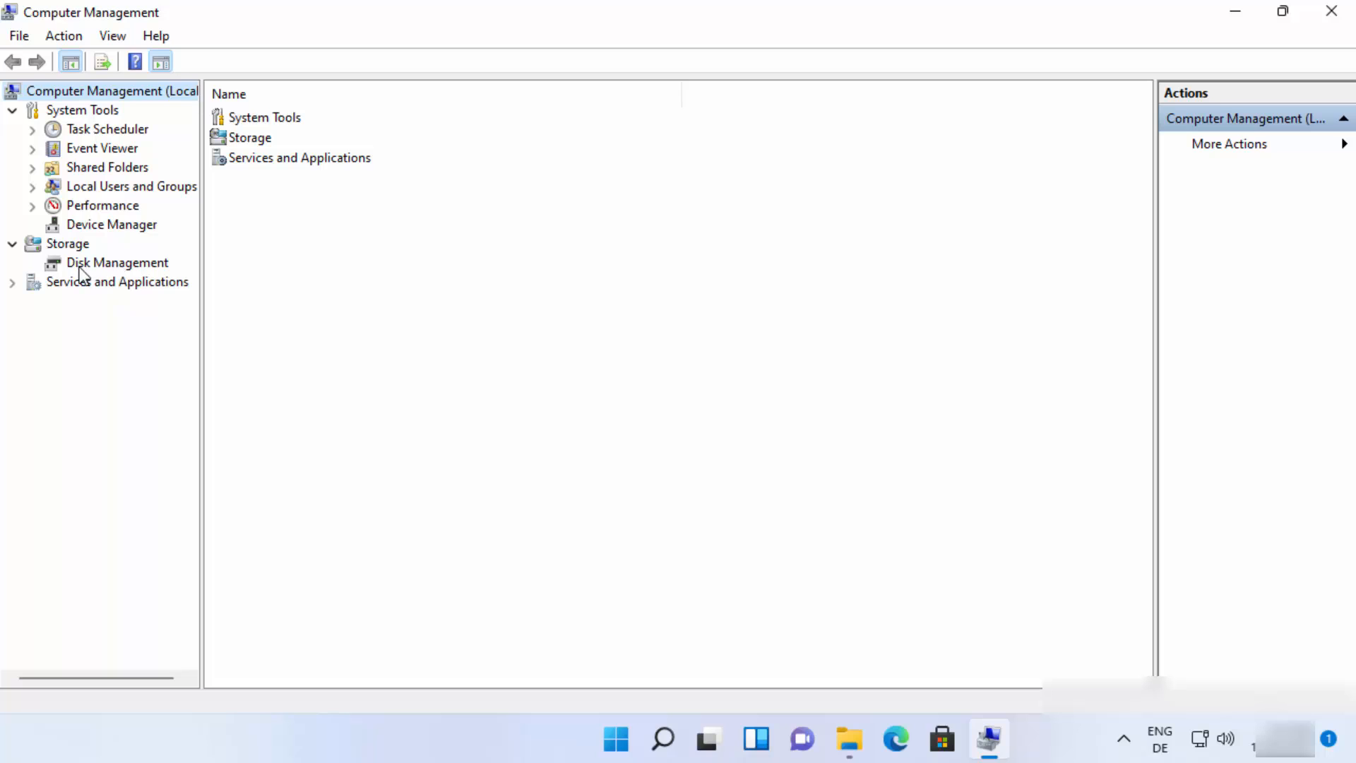
{"action": "left_click", "coordinate": [92, 265]}
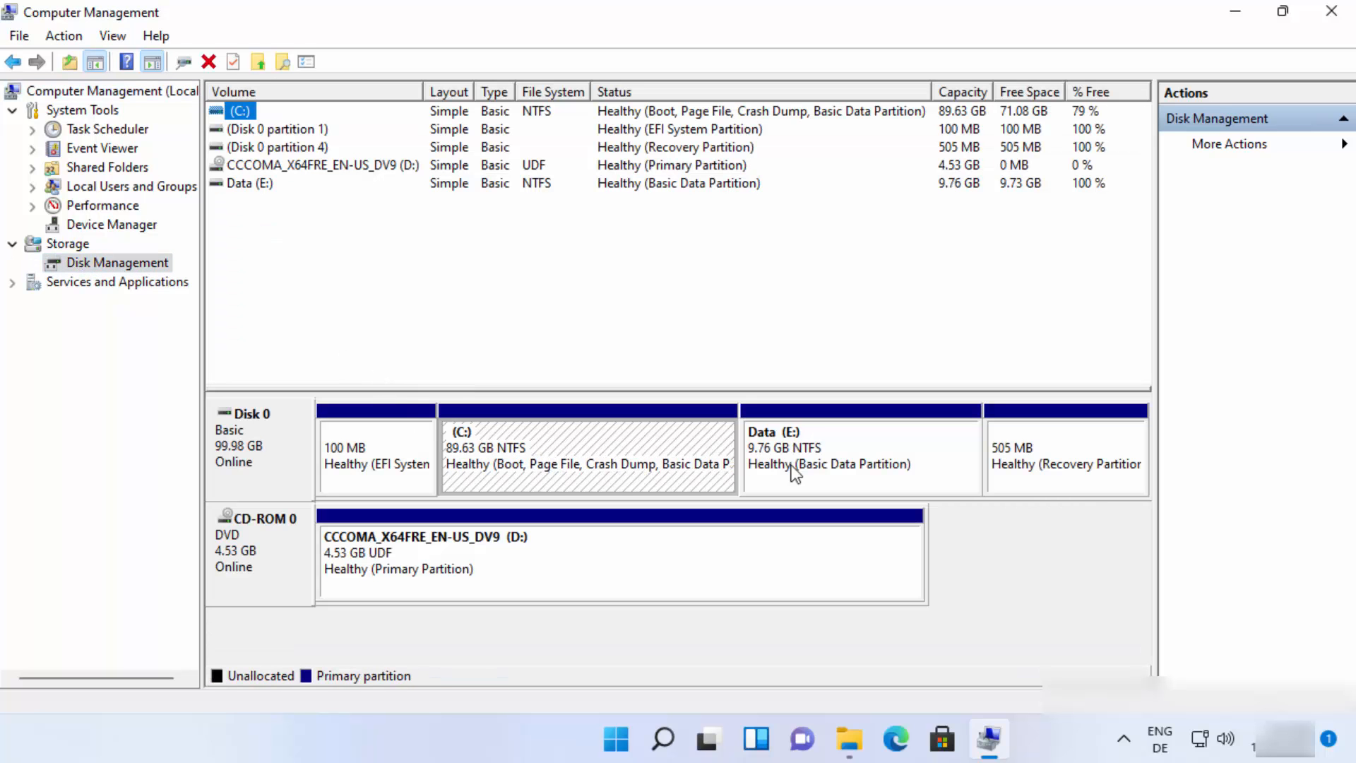
Delete the Data (E:) volume on Disk 0 and accept the erasure of its data.
{"action": "left_click", "coordinate": [805, 466]}
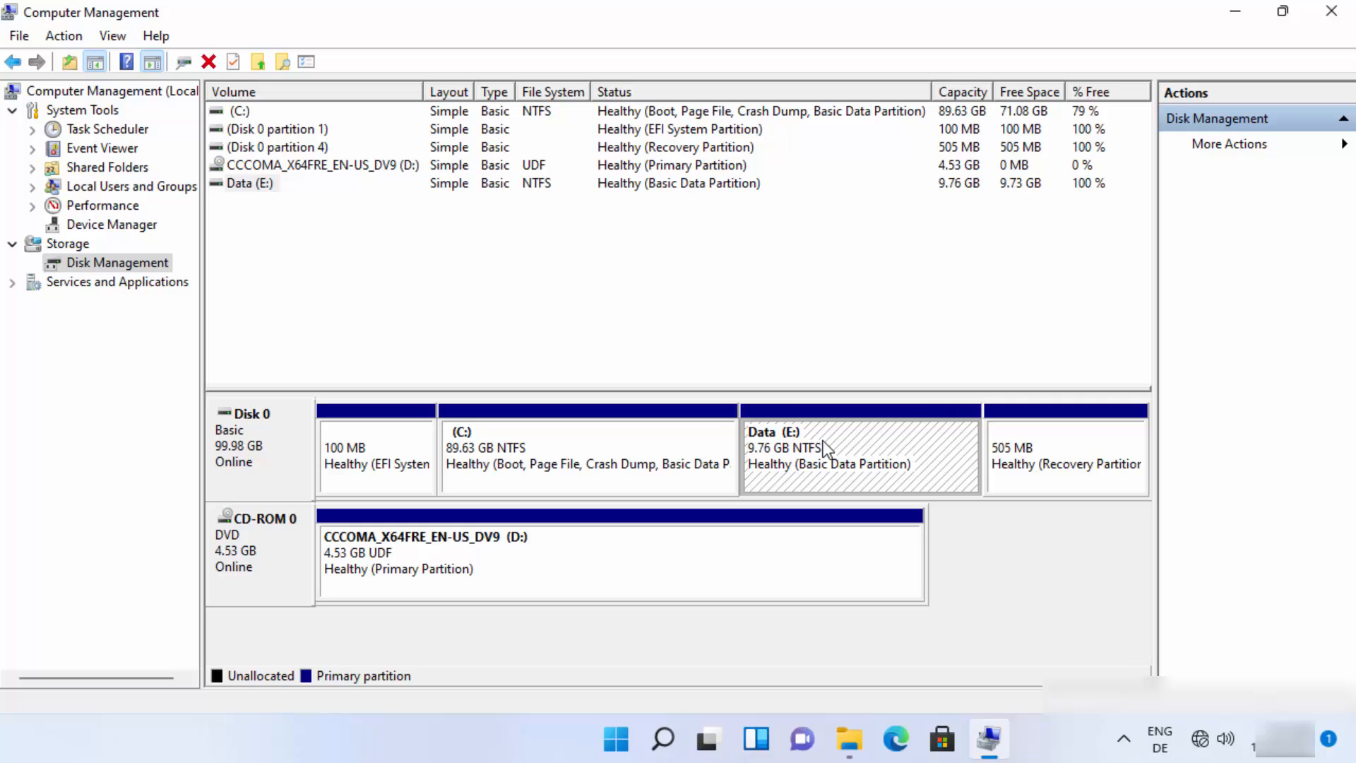
{"action": "left_click", "coordinate": [853, 447]}
{"action": "right_click", "coordinate": [848, 450]}
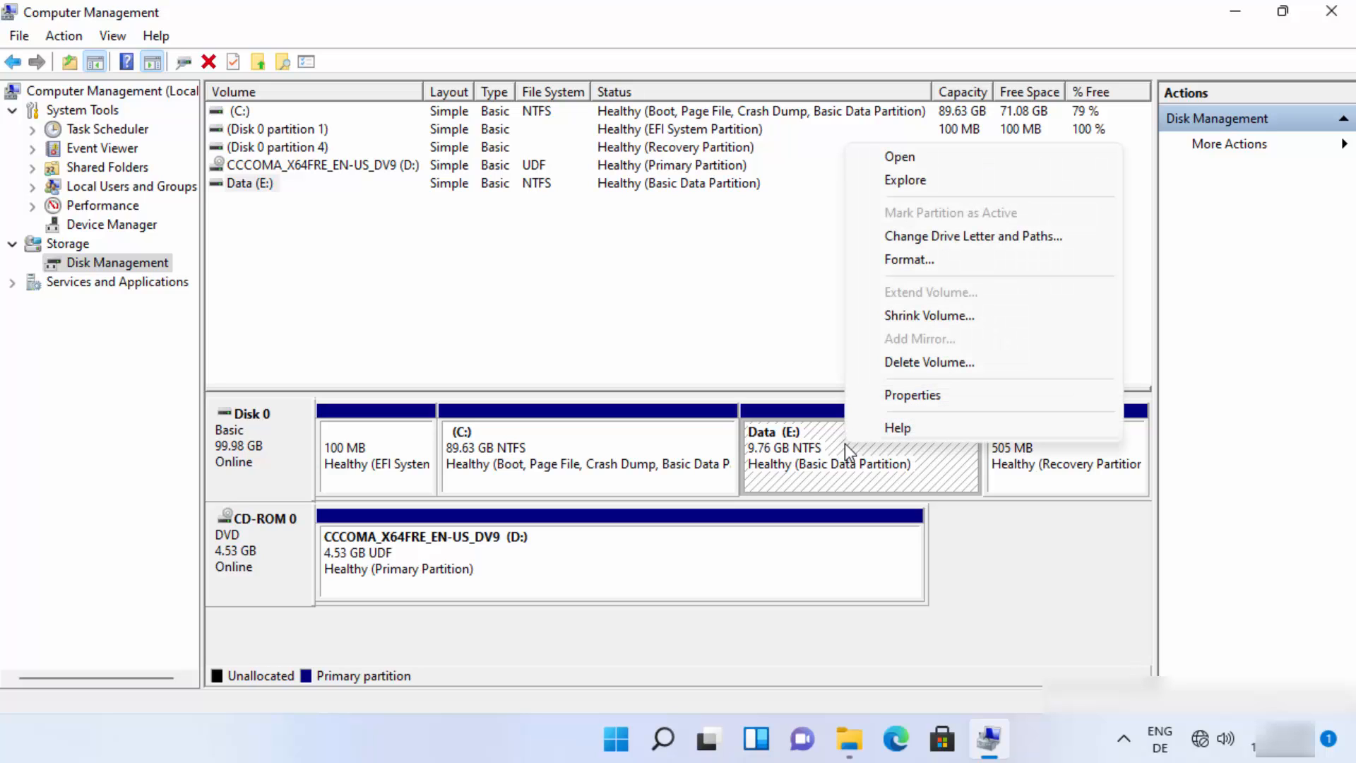
{"action": "left_click", "coordinate": [915, 363]}
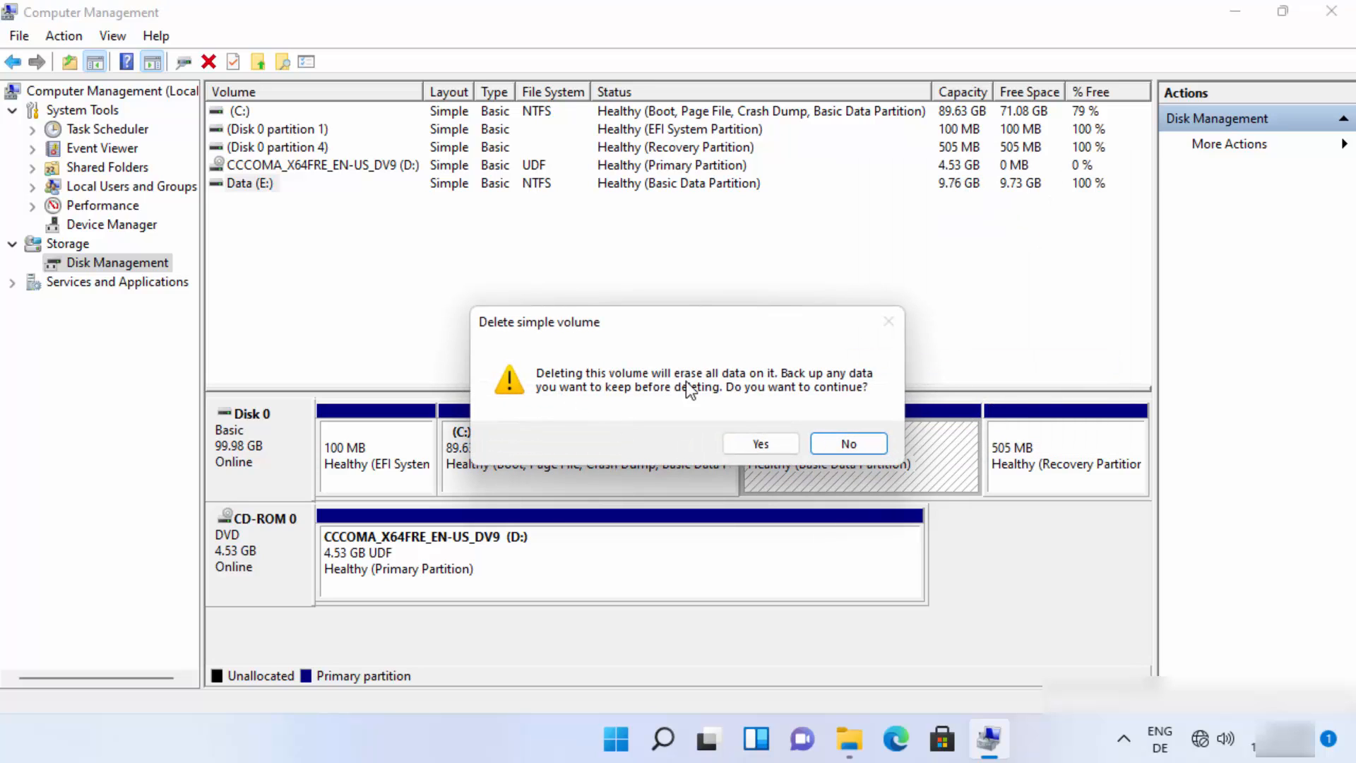
{"action": "left_click", "coordinate": [753, 444]}
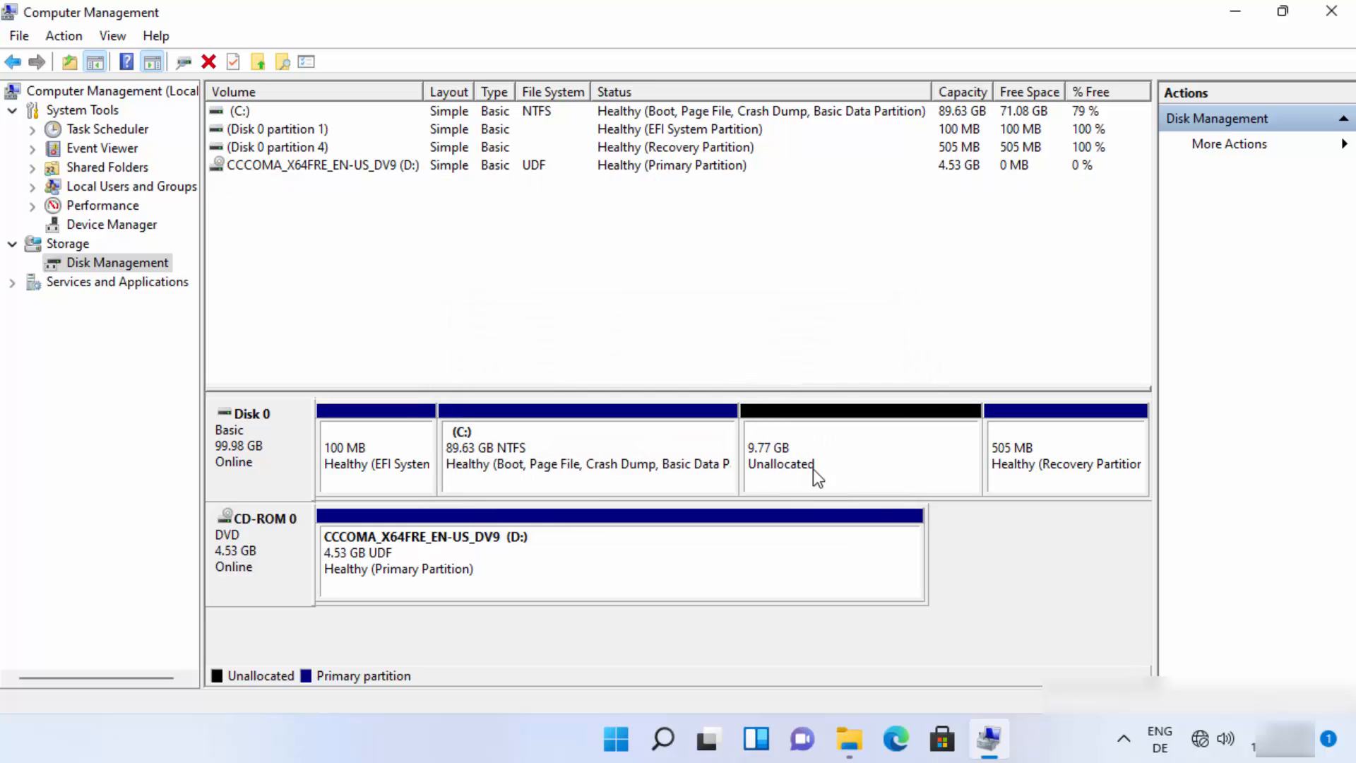
Extend the C: volume by the 9999 MB of unallocated space on Disk 0 and complete the Extend Volume Wizard.
{"action": "left_click", "coordinate": [815, 444]}
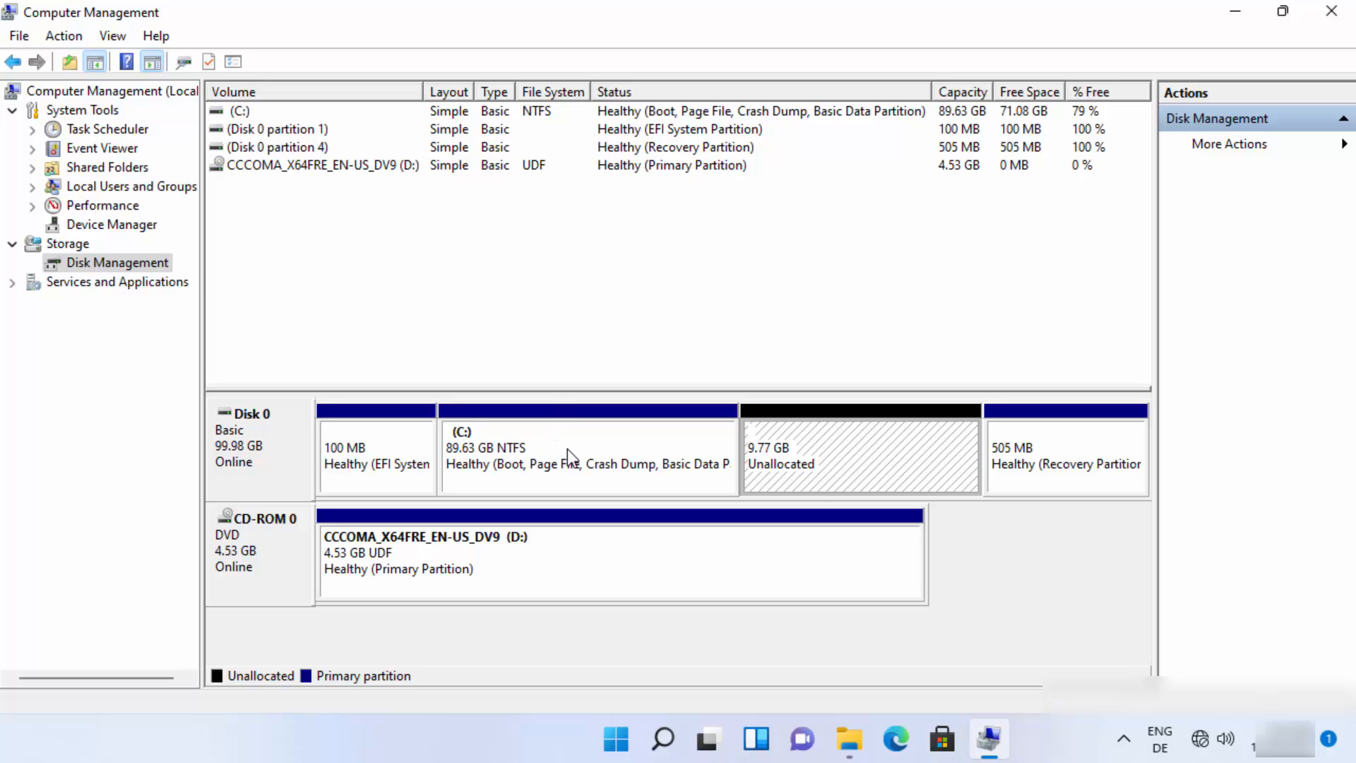
{"action": "left_click", "coordinate": [621, 447]}
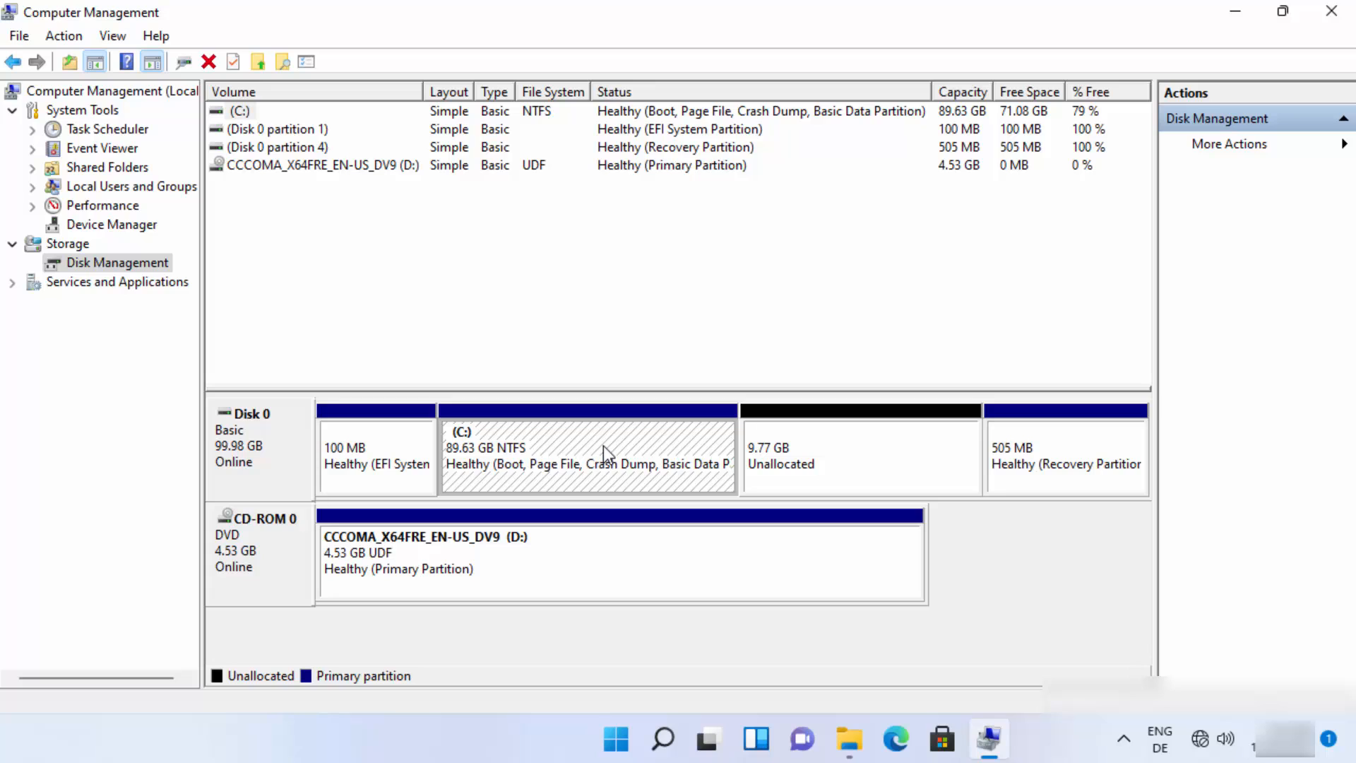
{"action": "right_click", "coordinate": [603, 446]}
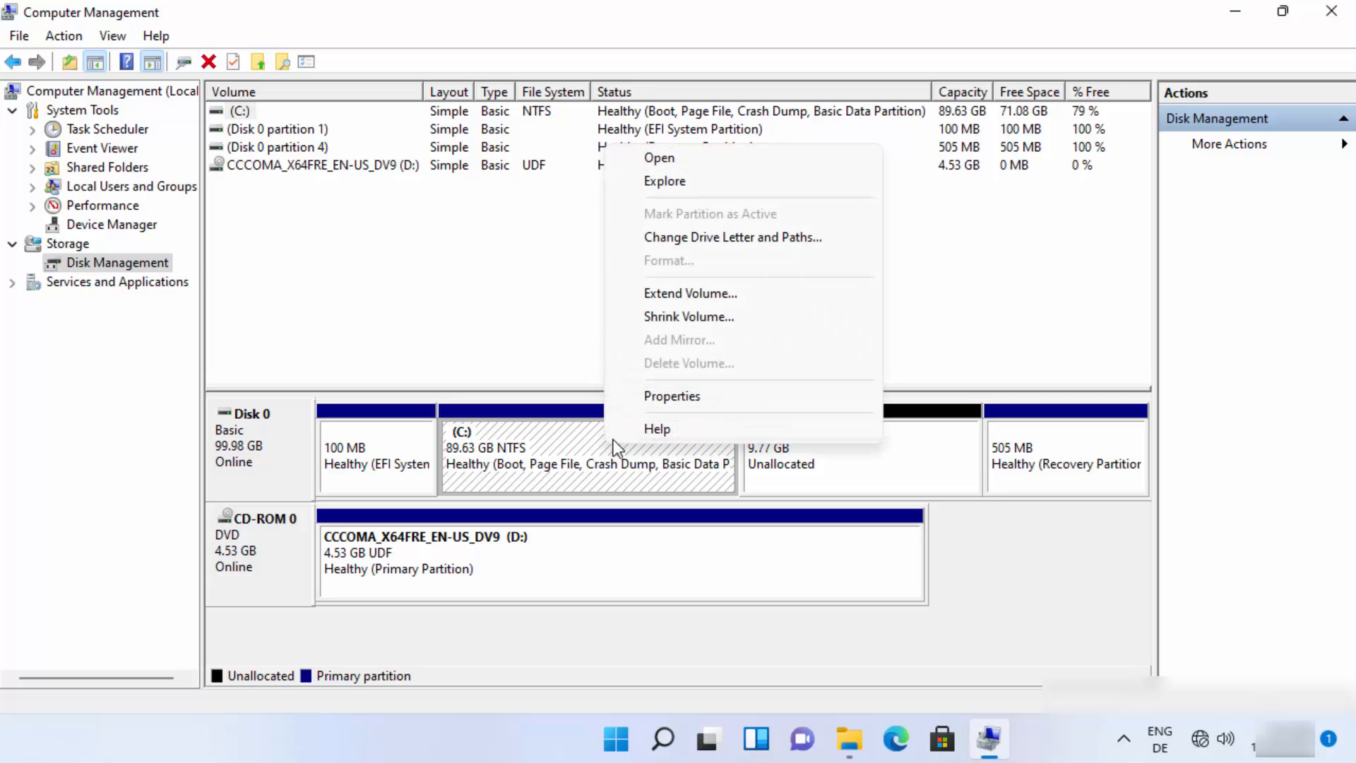
{"action": "left_click", "coordinate": [701, 296]}
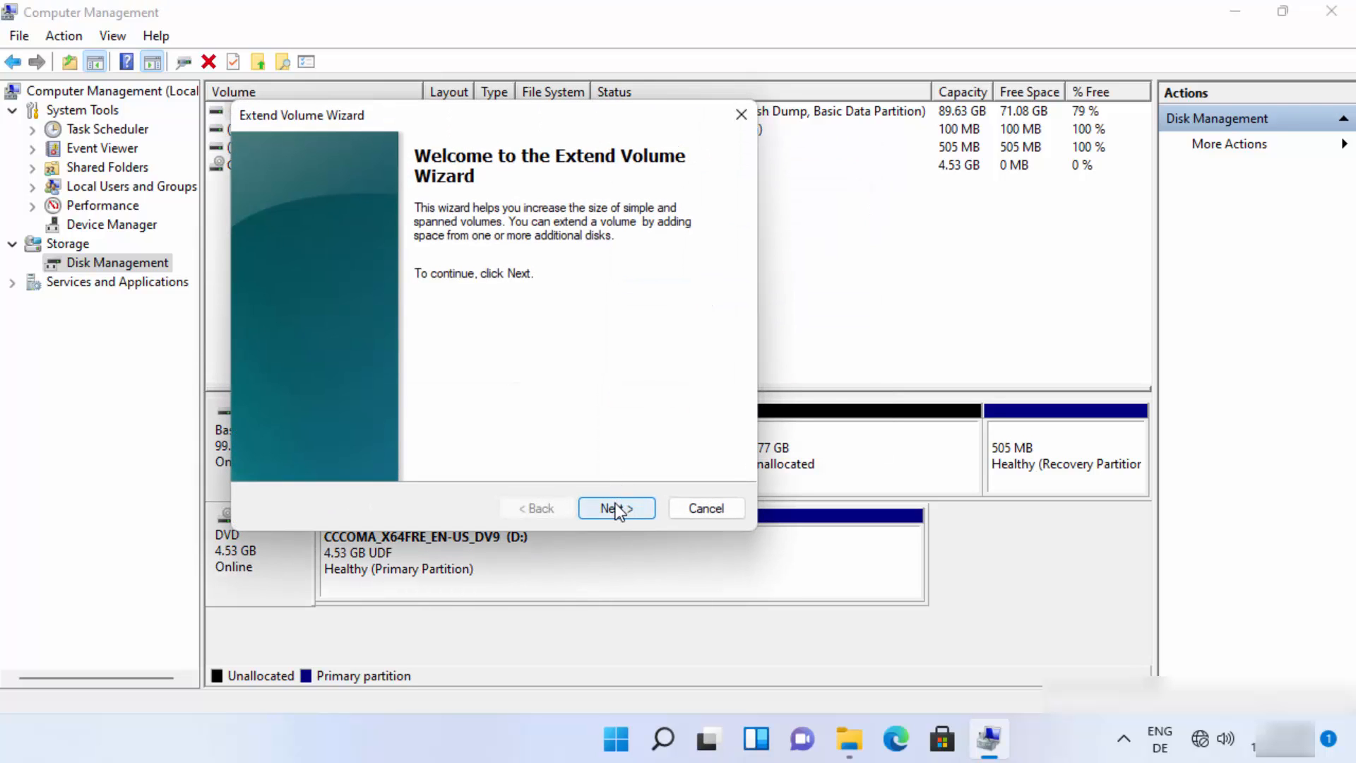
{"action": "left_click", "coordinate": [617, 509]}
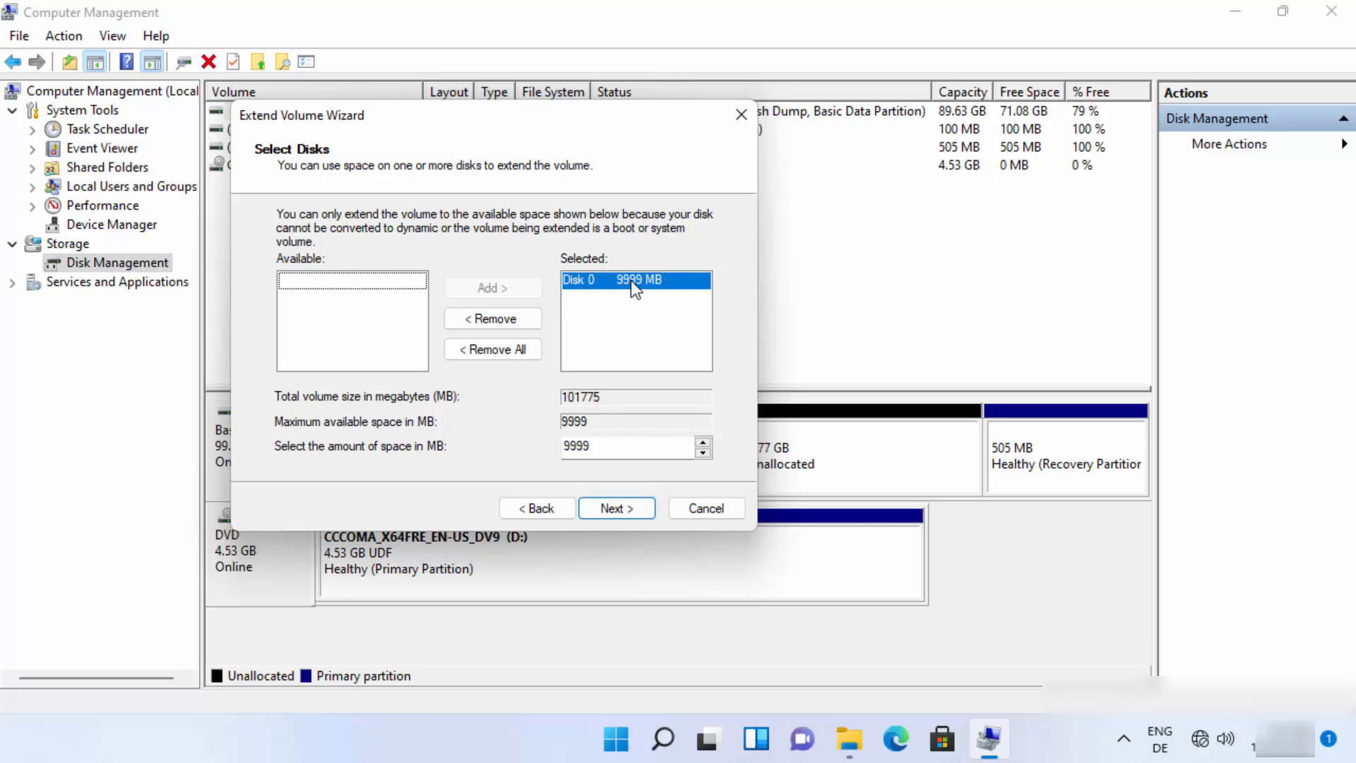
{"action": "left_click_drag", "start_coordinate": [596, 111], "coordinate": [513, 126]}
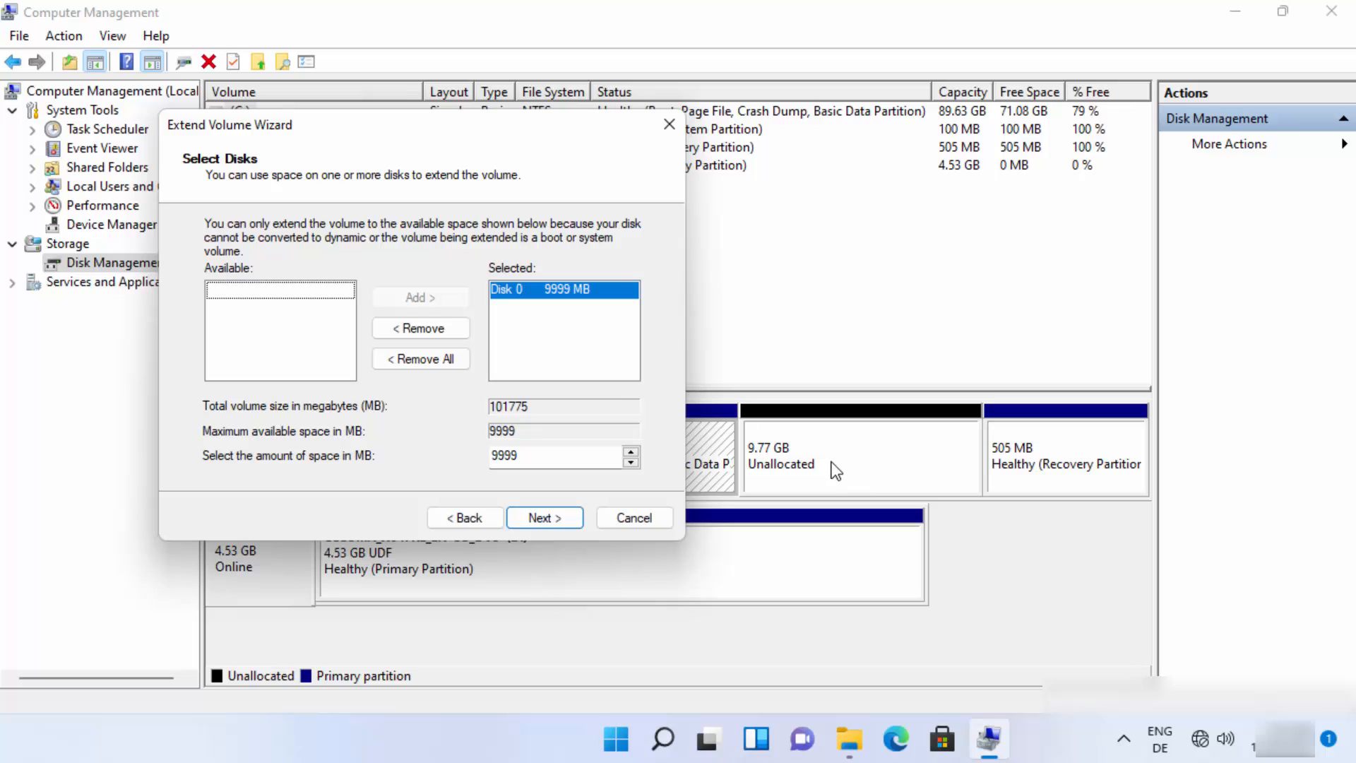
{"action": "left_click_drag", "start_coordinate": [461, 132], "coordinate": [625, 141]}
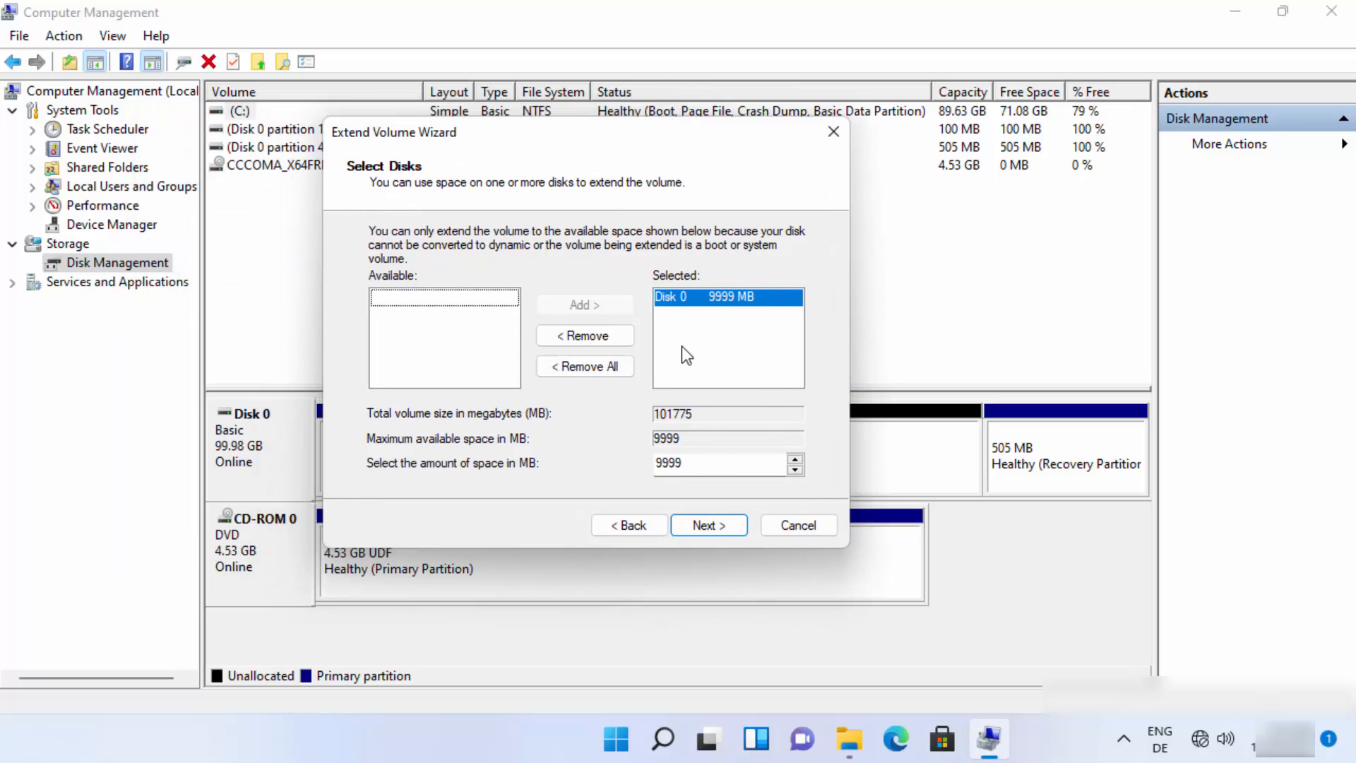
{"action": "left_click", "coordinate": [709, 525]}
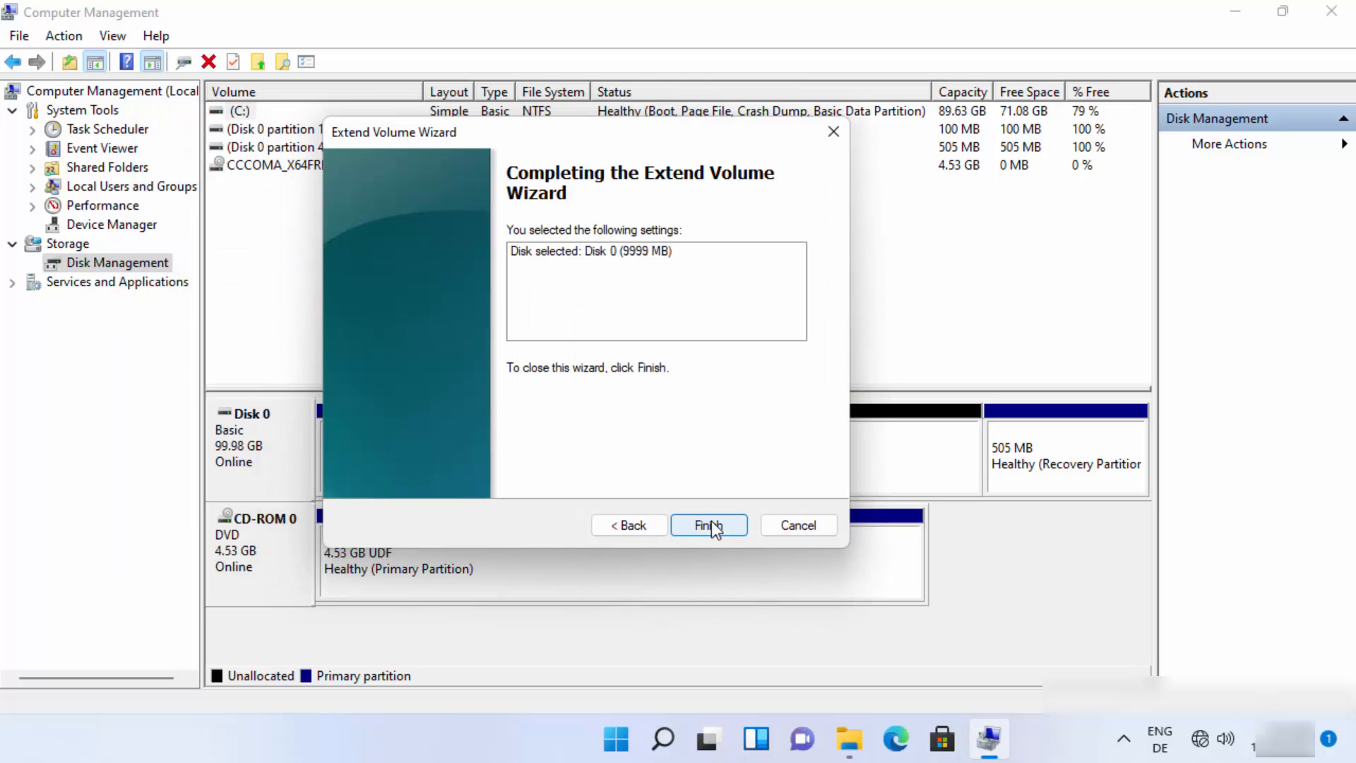
{"action": "left_click", "coordinate": [708, 524]}
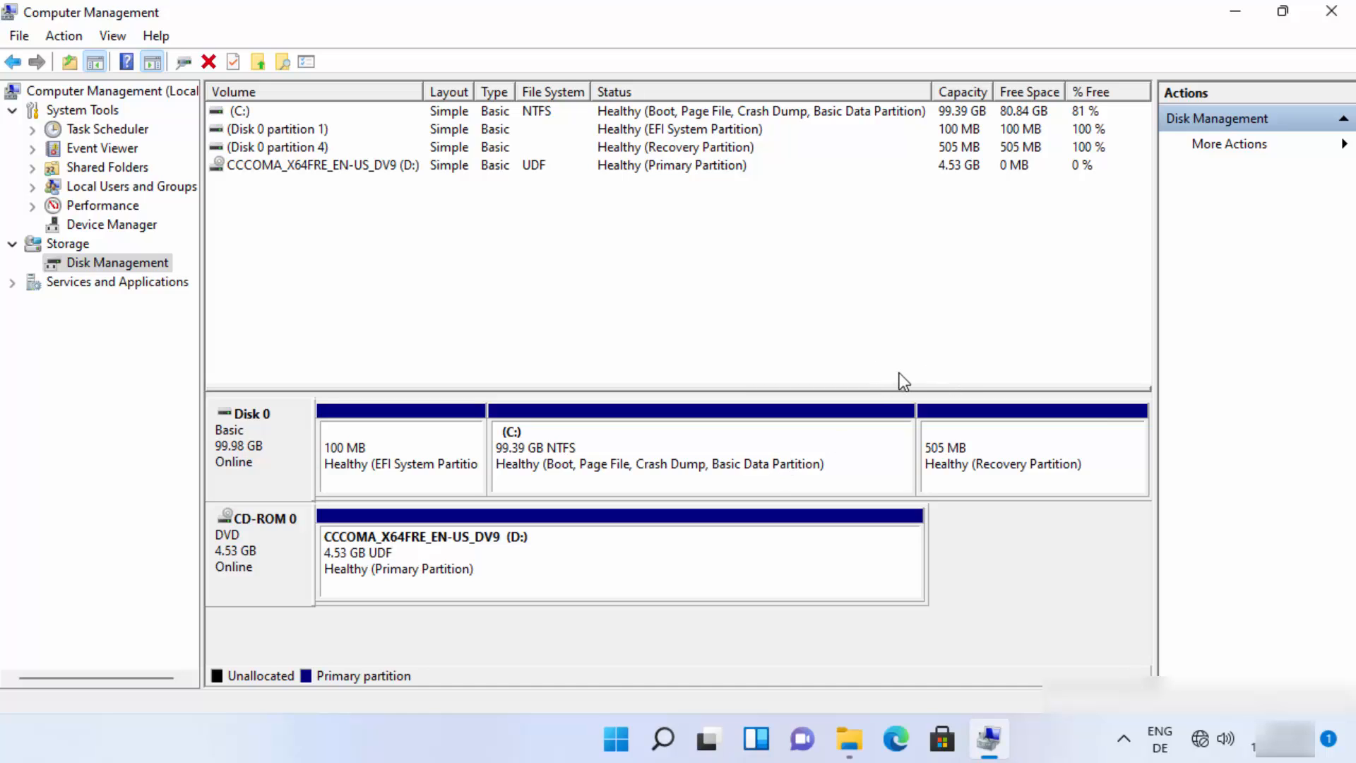
Minimize Computer Management and check the remaining drives under This PC in File Explorer.
{"action": "left_click", "coordinate": [1239, 18]}
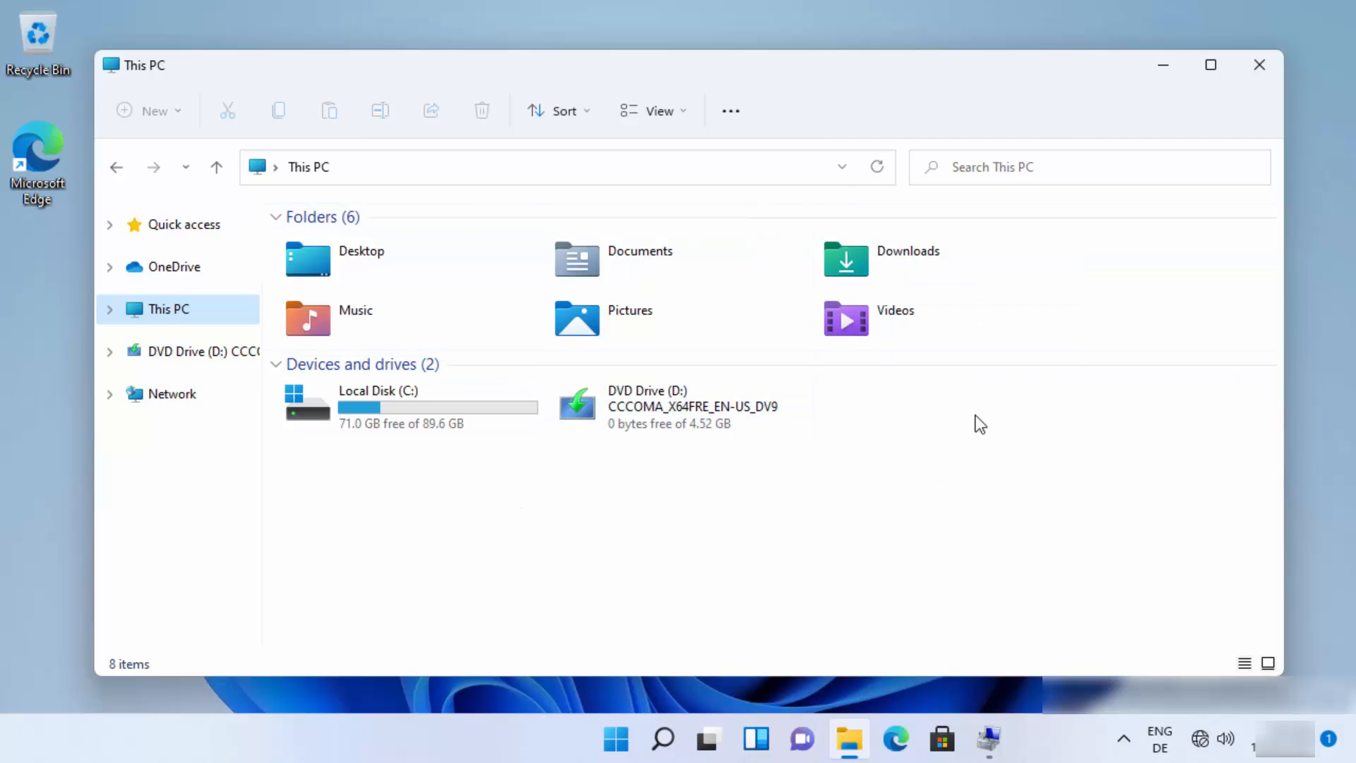
{"action": "left_click", "coordinate": [951, 443]}
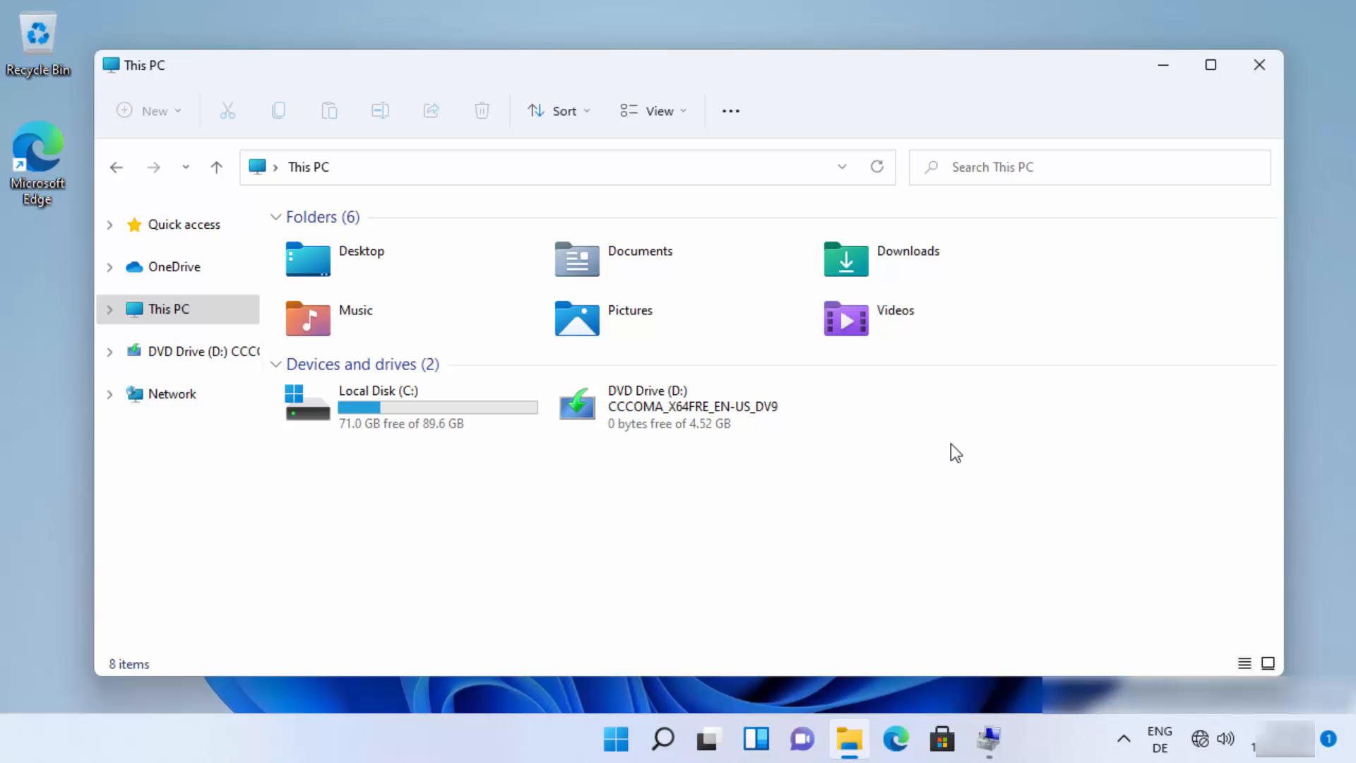